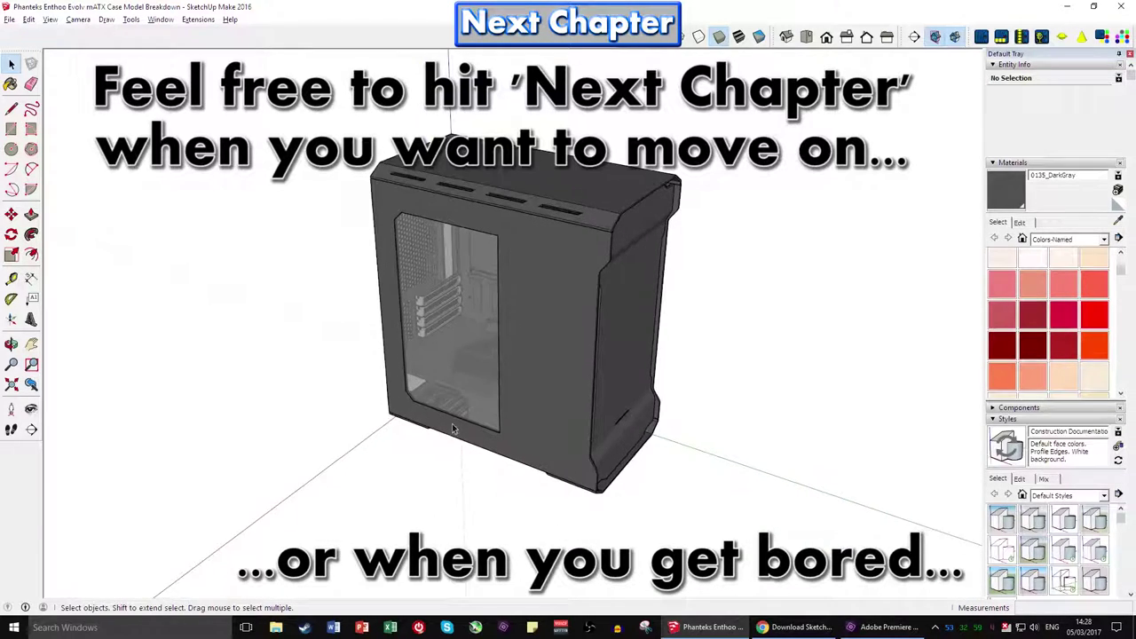
Zoom and orbit the PC case toward its front-left face, then bring up the SketchUp download page.
scroll(524, 355, "down", 1)
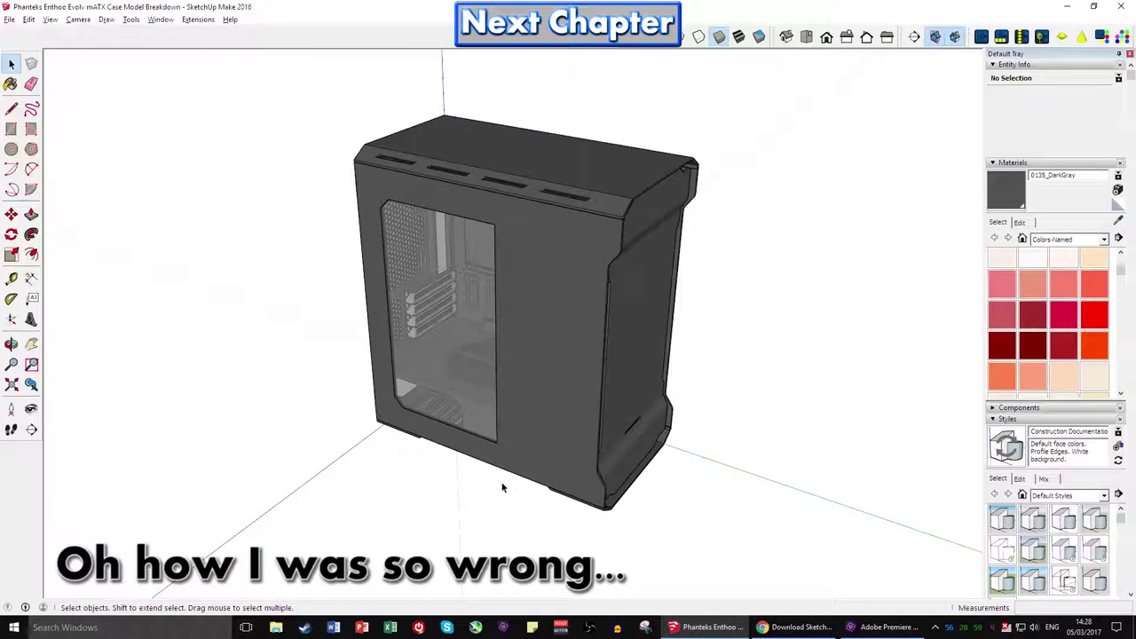
scroll(679, 489, "down", 1)
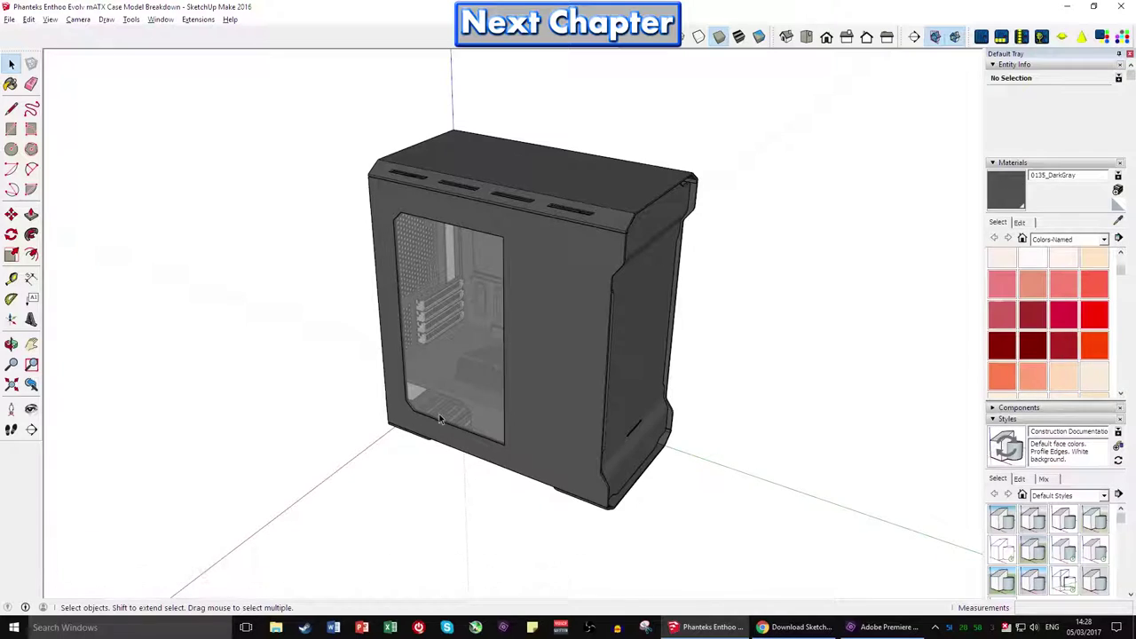
middle_click_drag(415, 402, 367, 434)
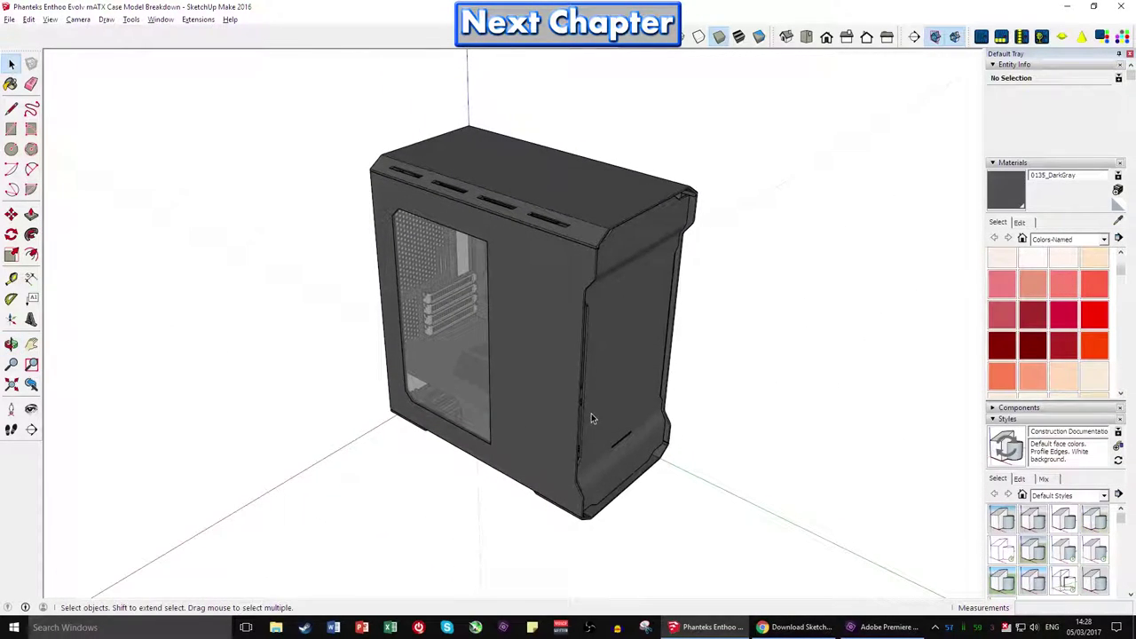
middle_click_drag(578, 413, 611, 403)
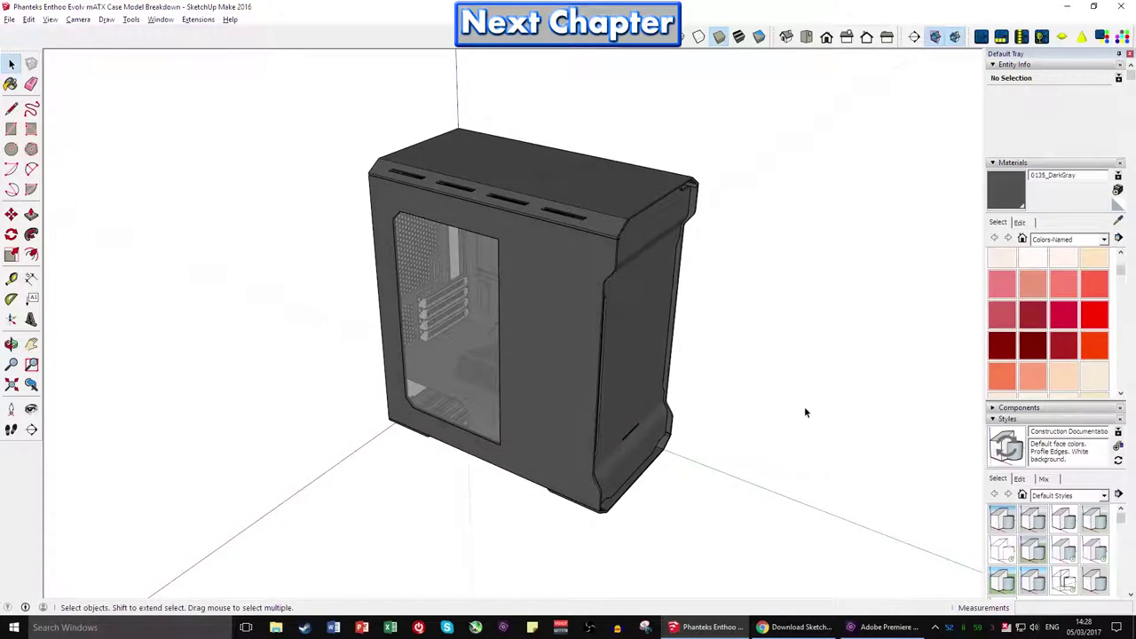
mouse_move(566, 459)
middle_mouse_down()
mouse_move(583, 265)
mouse_move(496, 431)
mouse_move(540, 406)
mouse_move(575, 426)
middle_mouse_up()
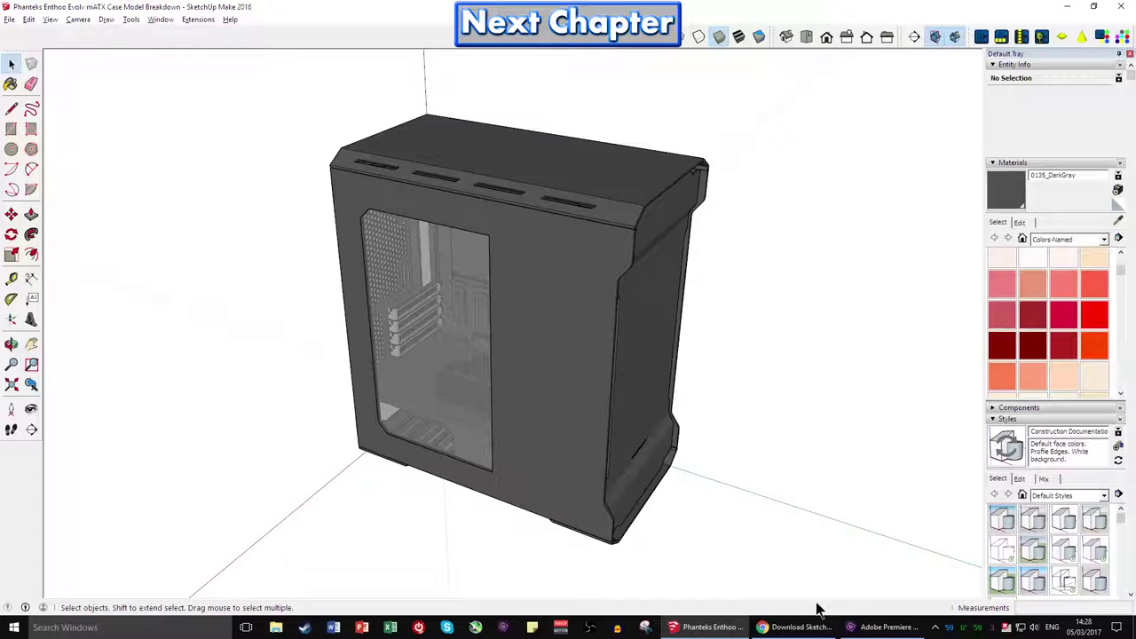
left_click(798, 627)
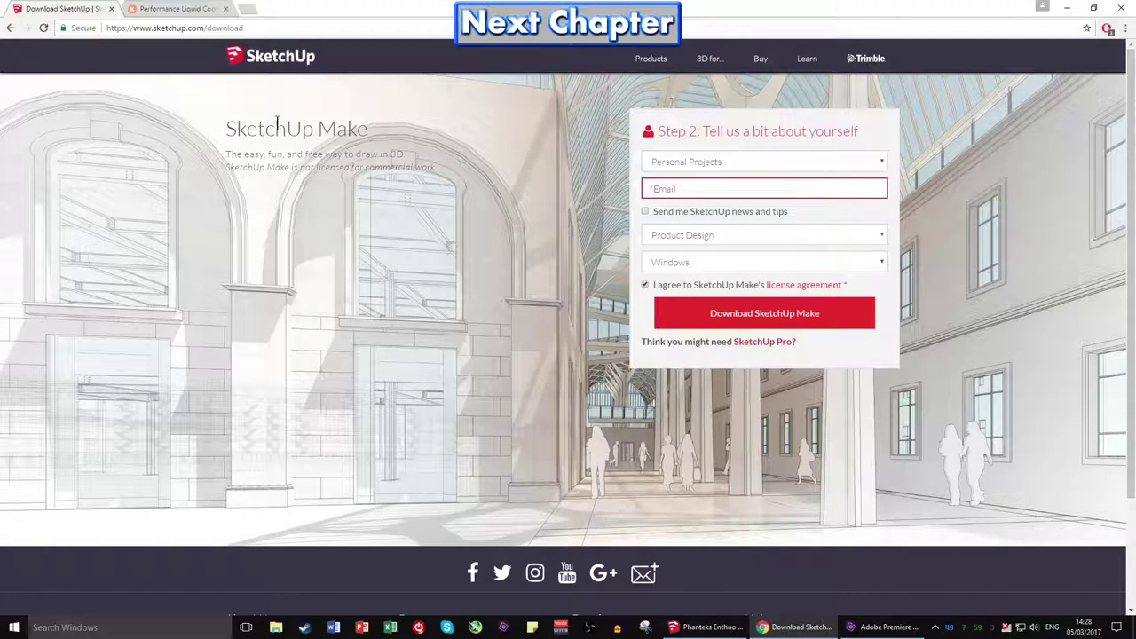
Check the intended-use list, leaving Personal Projects, and look over the SketchUp Make heading.
left_click(273, 27)
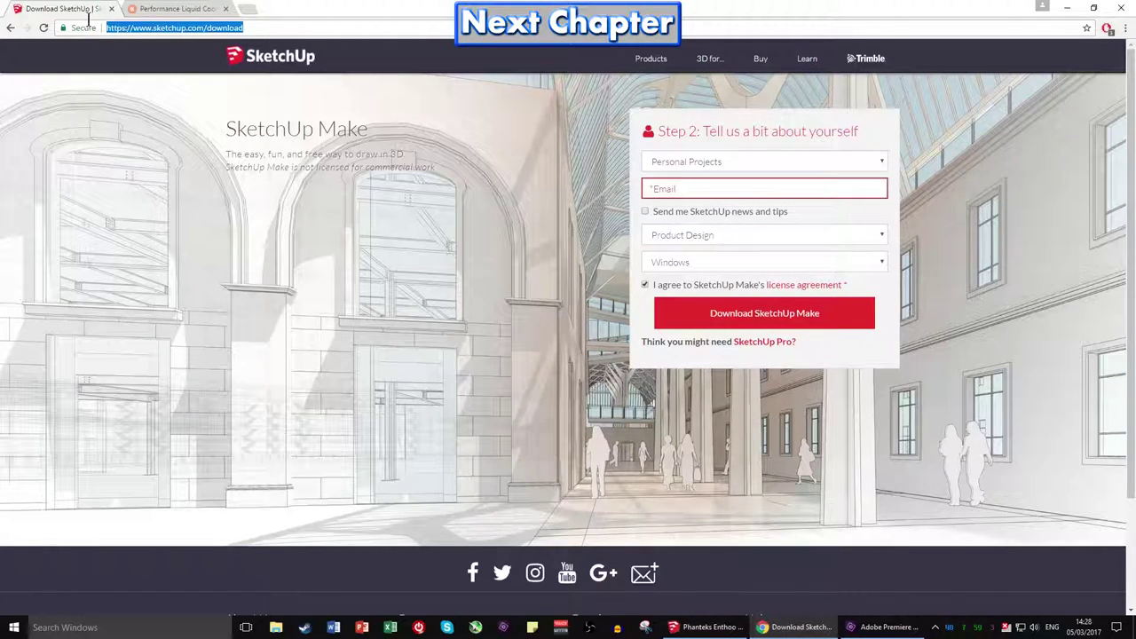
left_click(167, 180)
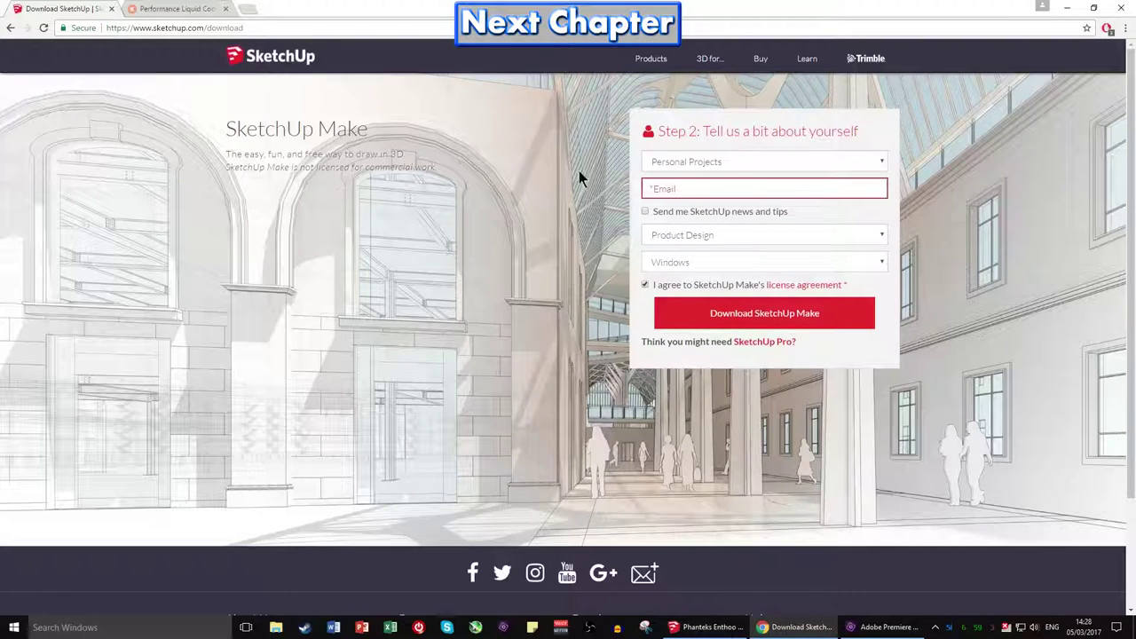
left_click(697, 162)
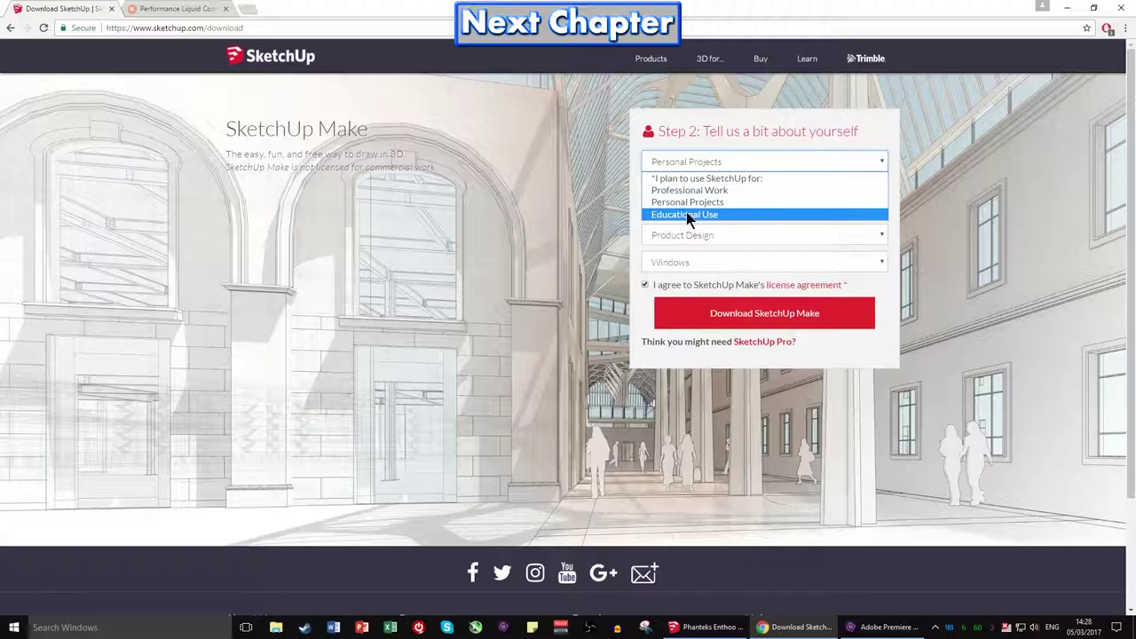
left_click(683, 203)
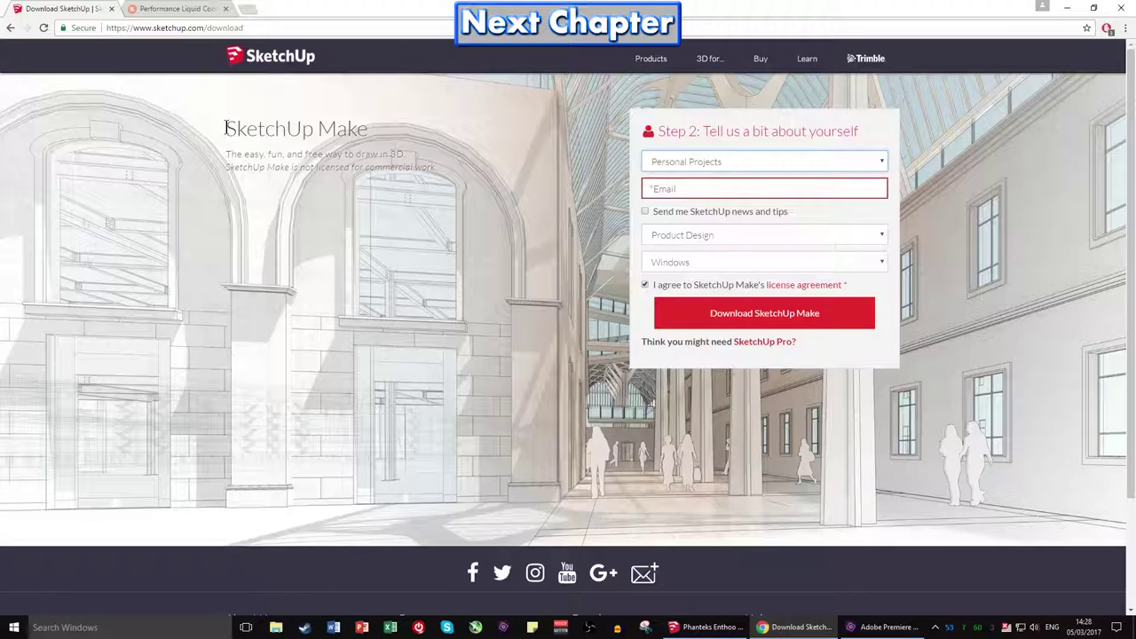
left_click_drag(226, 127, 369, 129)
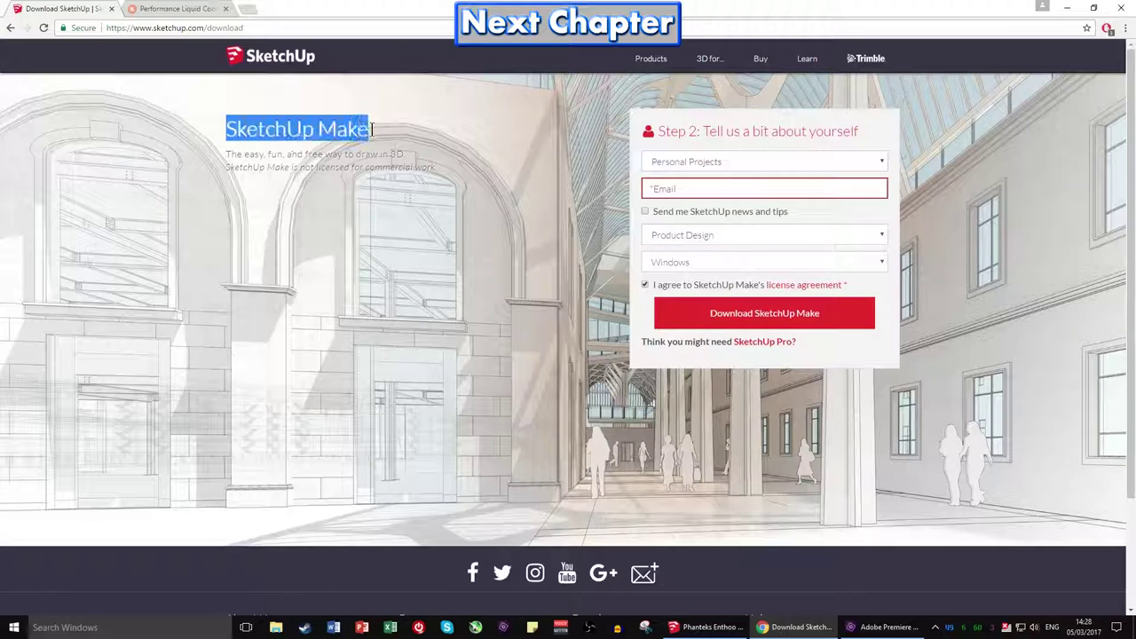
left_click(225, 126)
left_click_drag(225, 126, 393, 181)
left_click(427, 192)
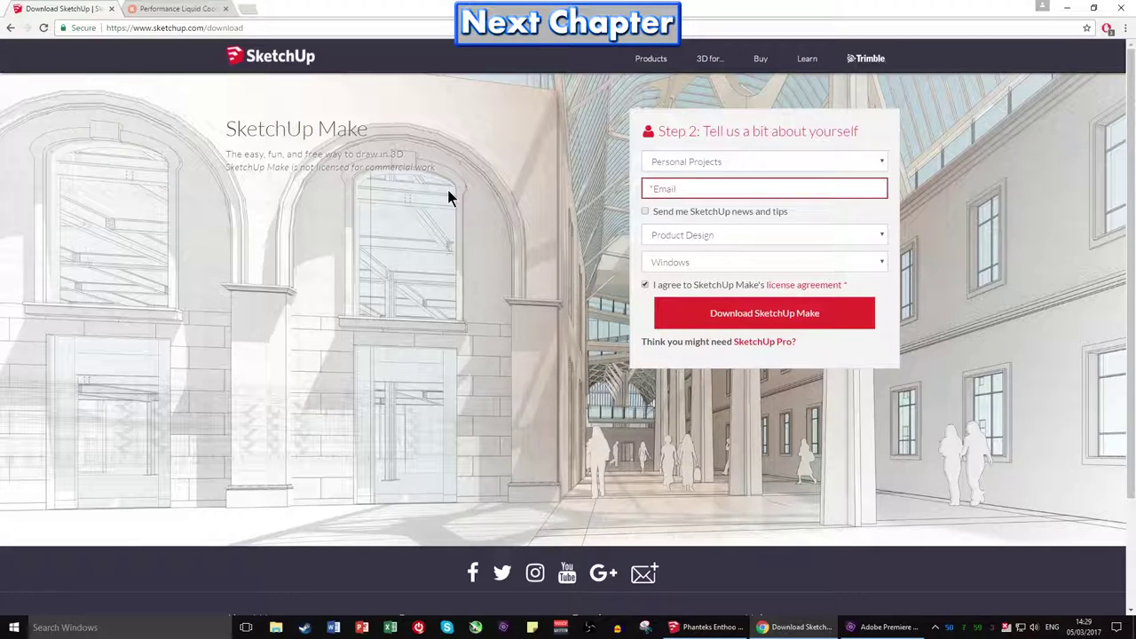
Choose Educational Use as the intended use to reveal the SketchUp Make and Pro options.
left_click(692, 161)
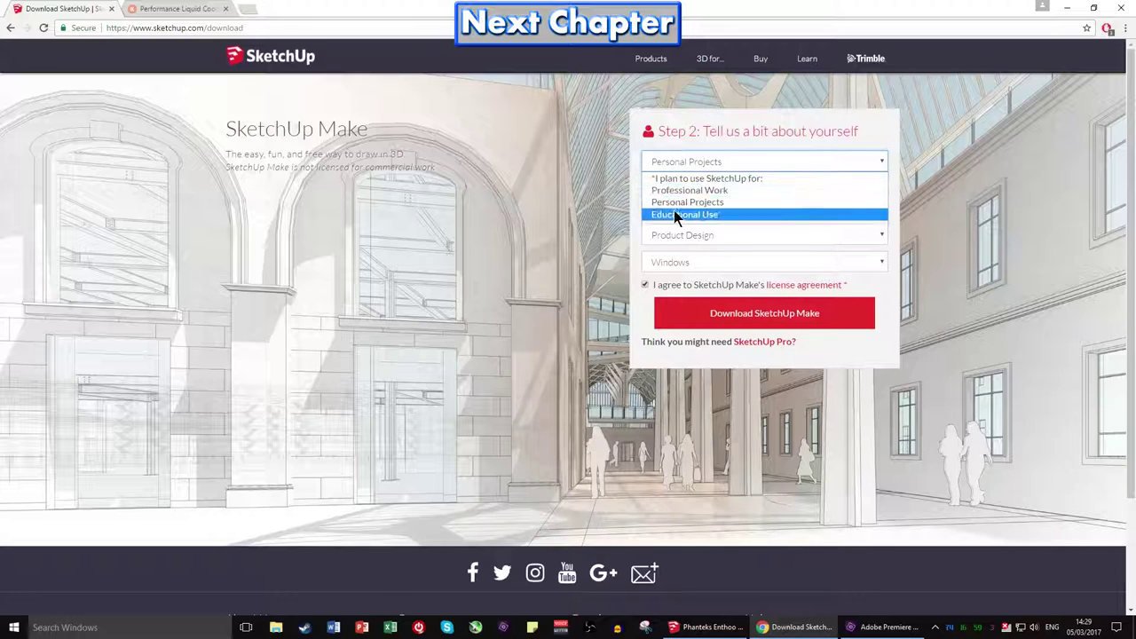
left_click(674, 215)
left_click_drag(227, 130, 589, 174)
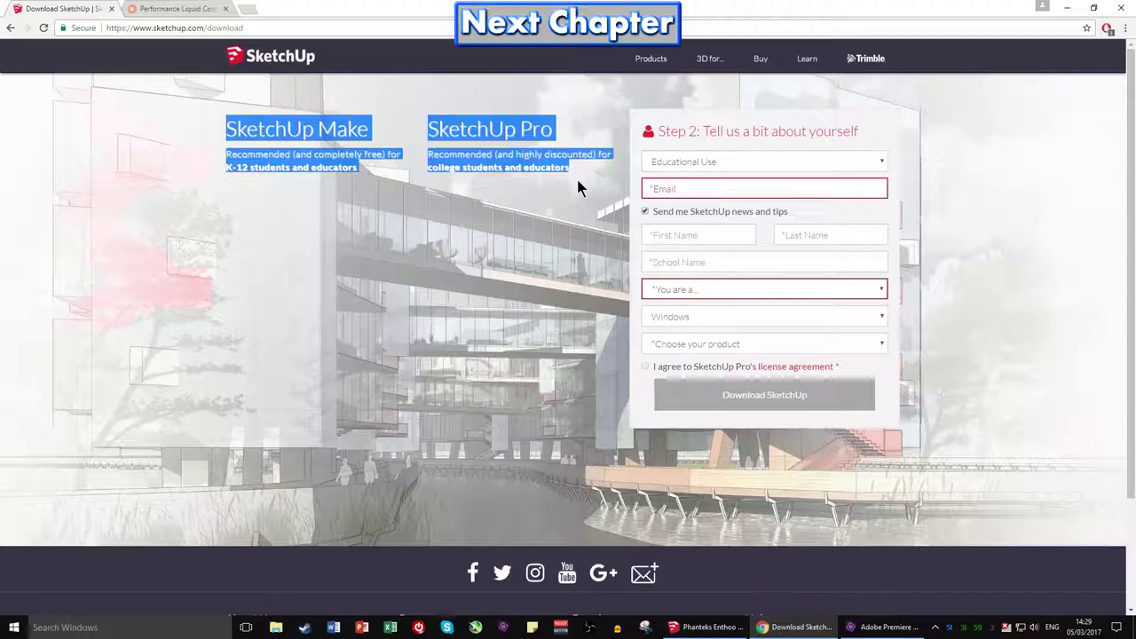
left_click(578, 187)
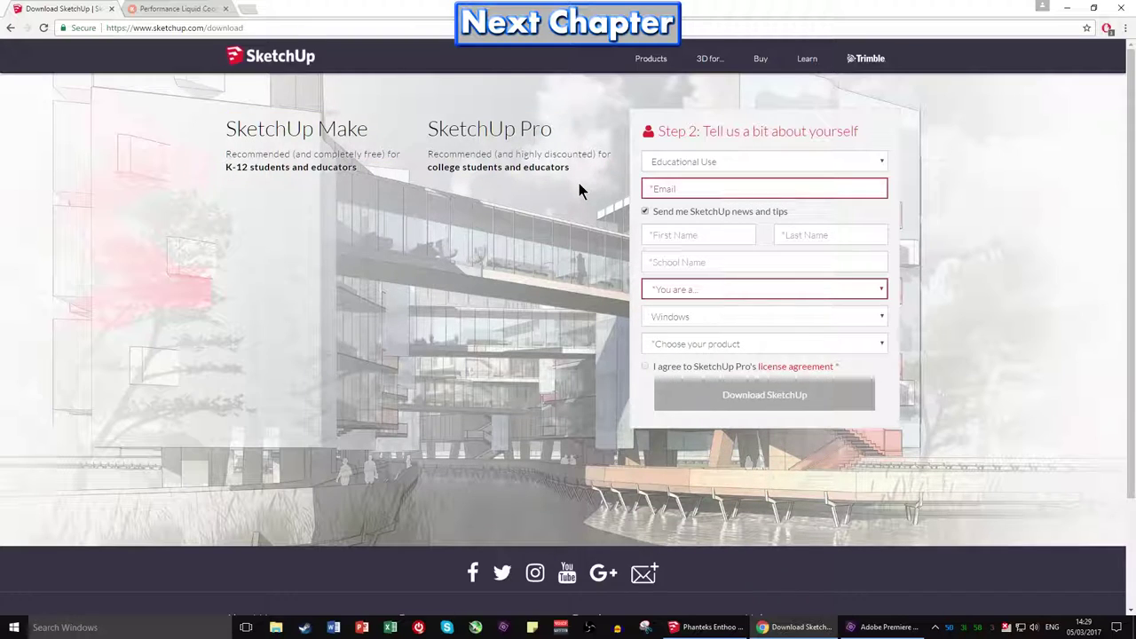
Glance at the user-role list, then reselect Personal Projects as the intended use.
left_click(670, 163)
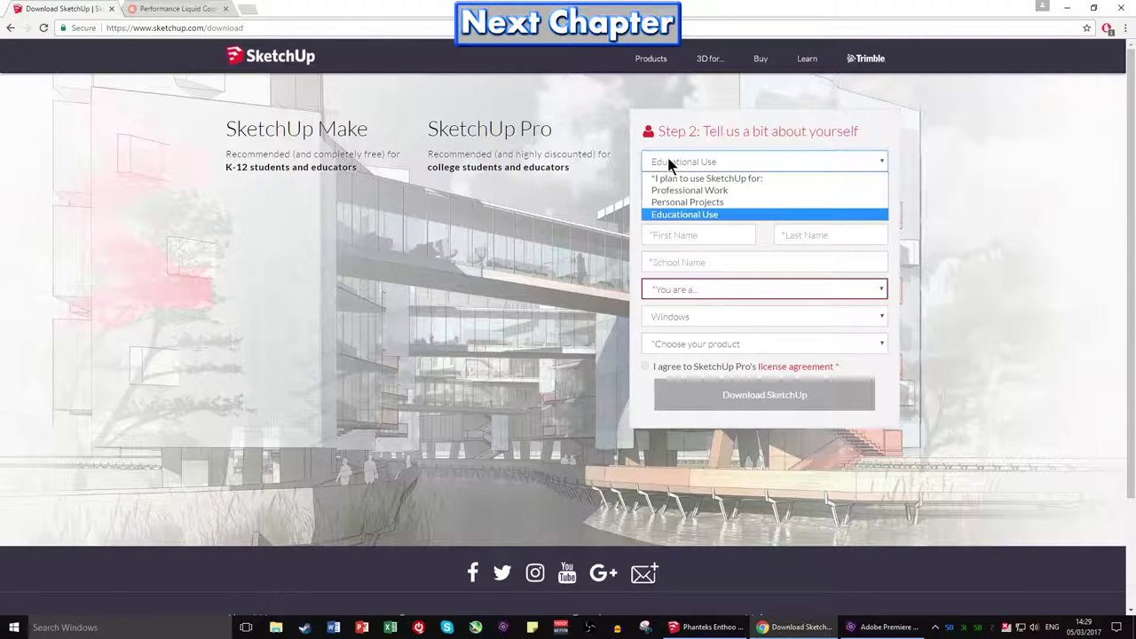
left_click(684, 214)
left_click(674, 291)
left_click(671, 257)
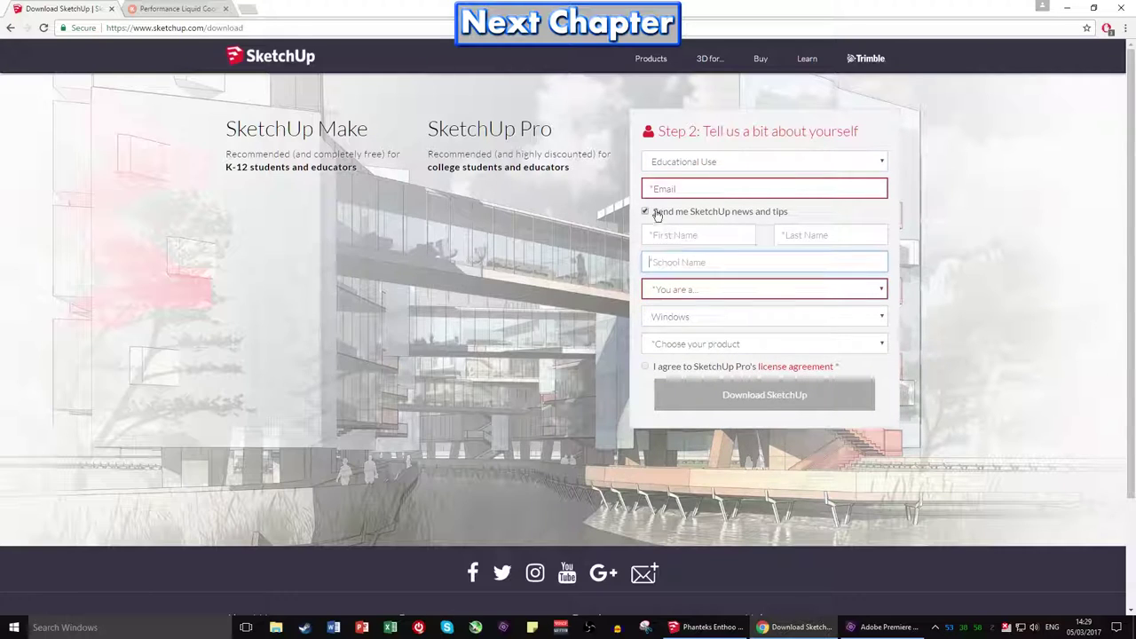
left_click(688, 162)
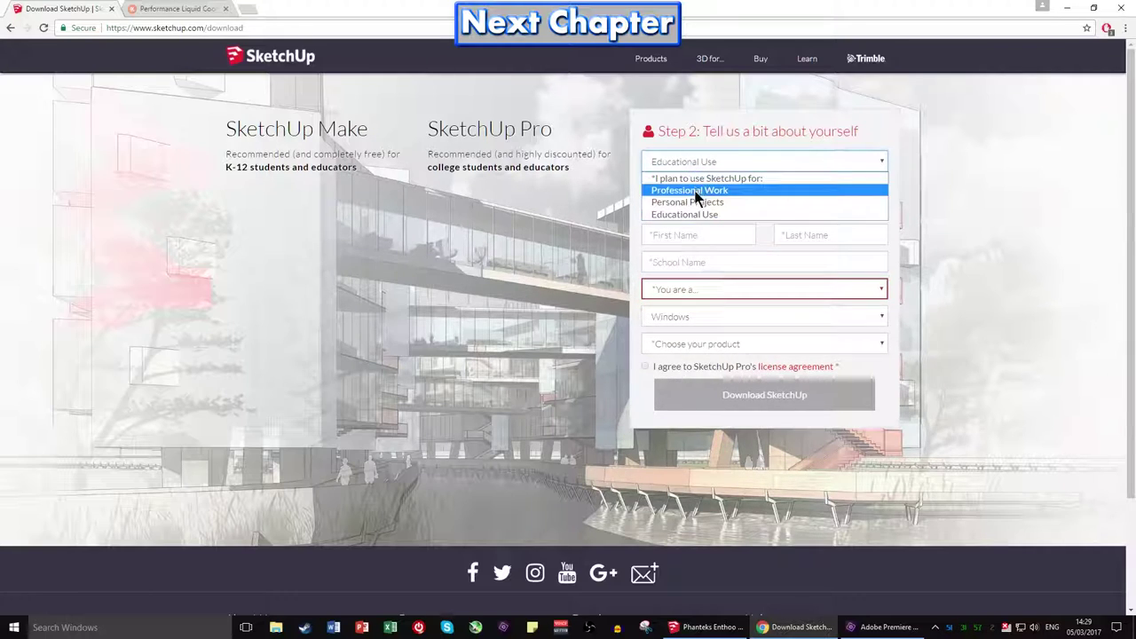
left_click(705, 202)
Keep Personal Projects, click into the Email field, and leave 'Send me SketchUp news and tips' unticked.
left_click(688, 165)
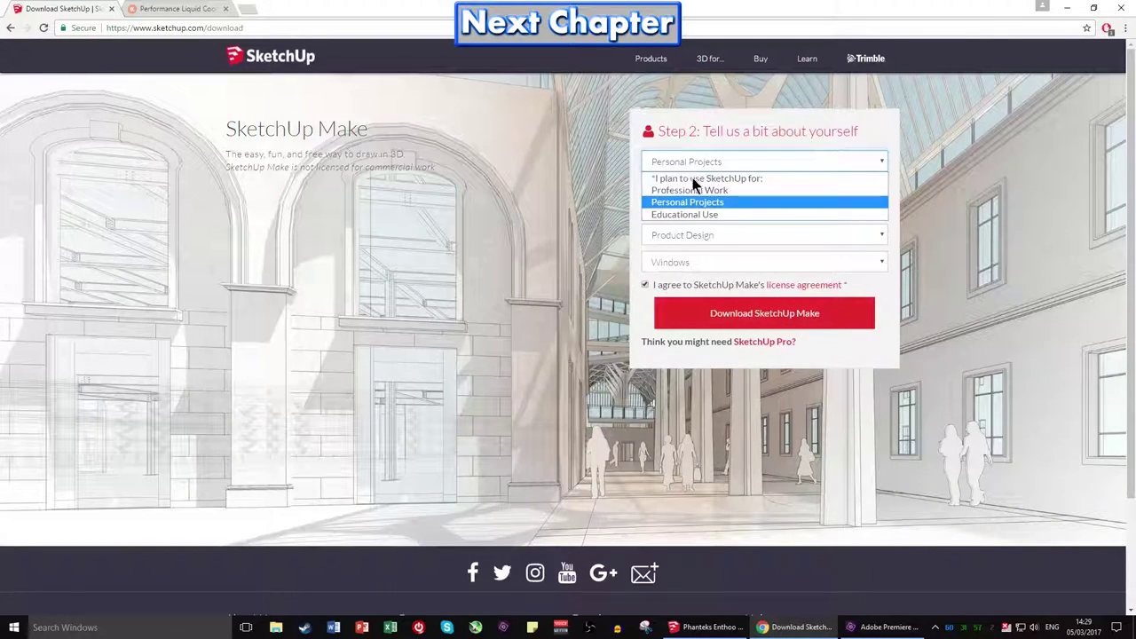
left_click(687, 202)
left_click_drag(224, 129, 474, 177)
left_click(474, 178)
left_click(660, 188)
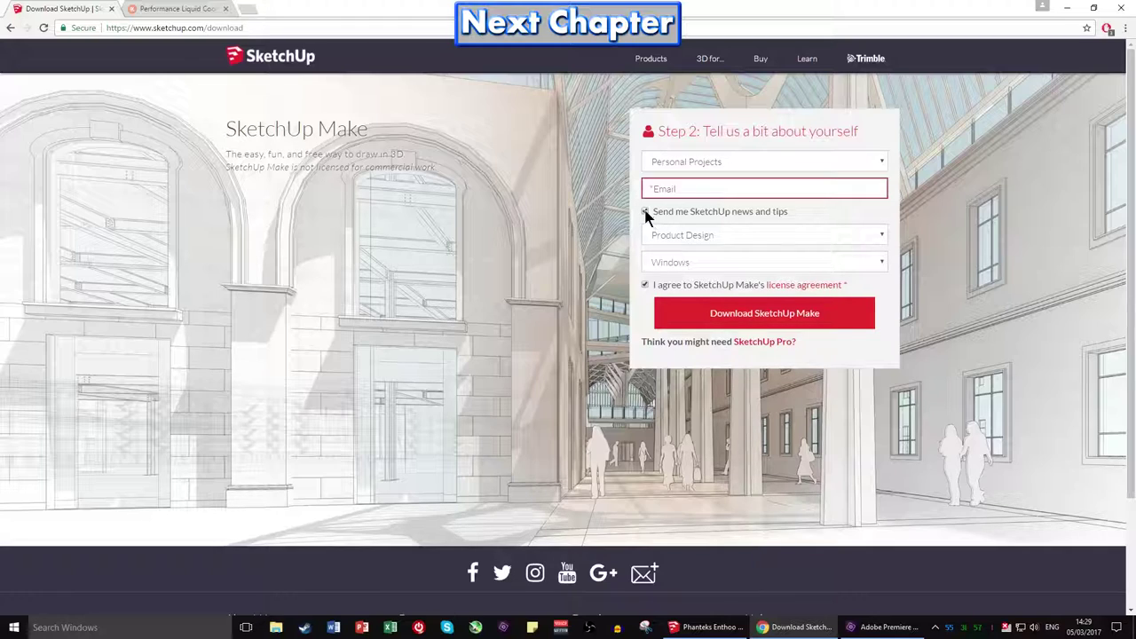
left_click(644, 211)
left_click(644, 211)
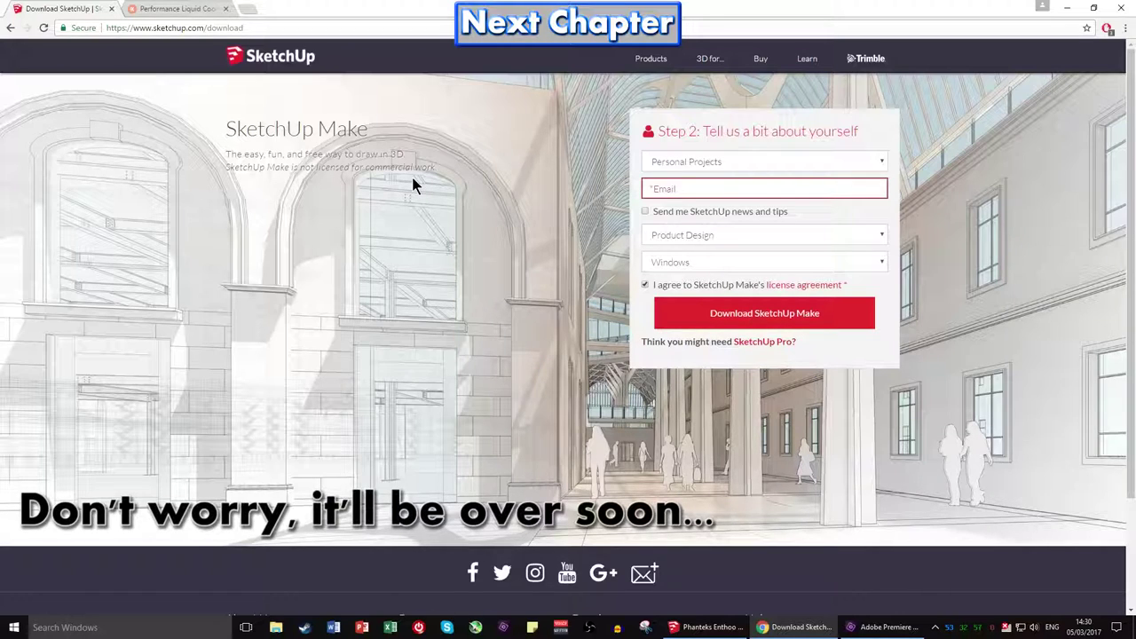
Review the SketchUp Make heading and subtitles, then bring up the Profession/Interest choices.
left_click_drag(235, 129, 482, 165)
left_click(456, 173)
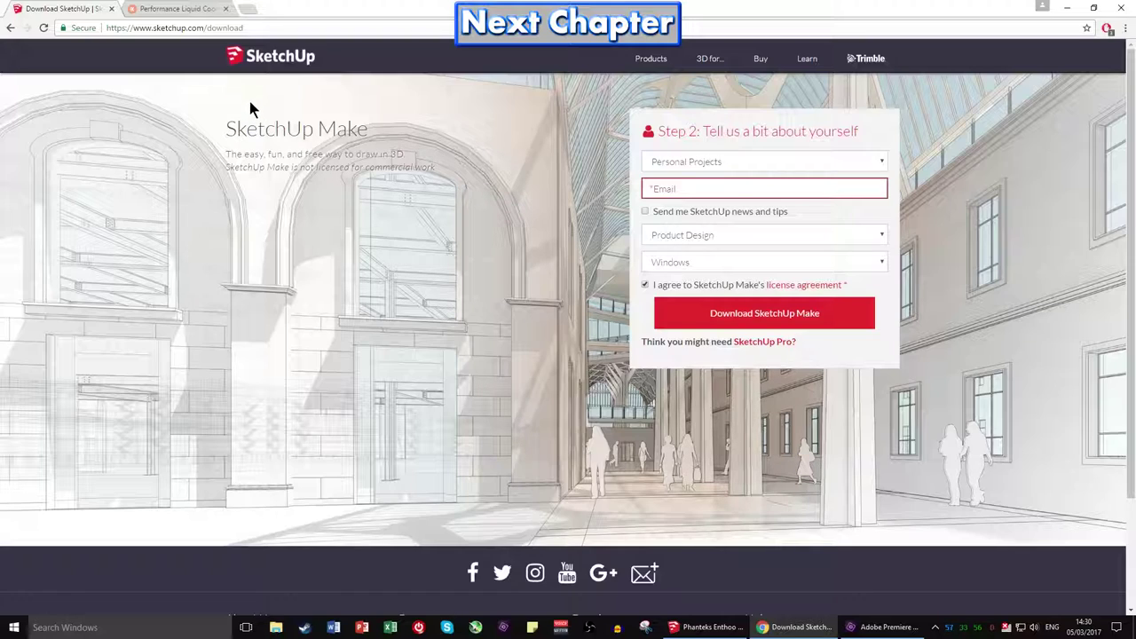
left_click_drag(228, 122, 443, 169)
left_click(492, 160)
left_click(686, 238)
Choose Product Design as the profession and Windows as the operating system.
left_click(684, 234)
left_click(690, 234)
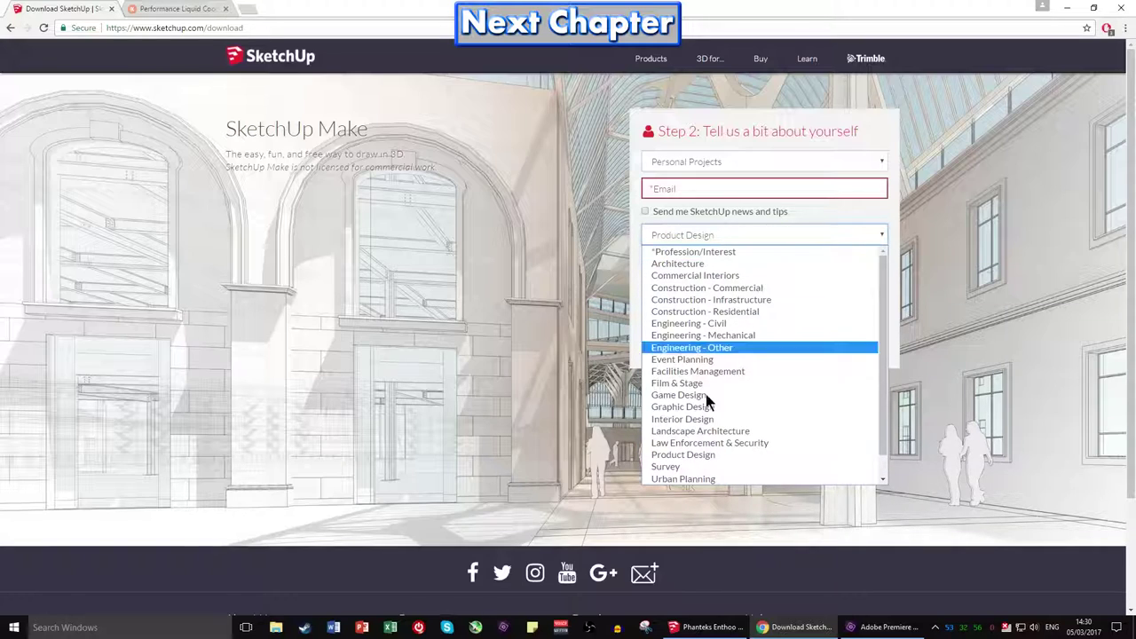
scroll(704, 435, "down", 1)
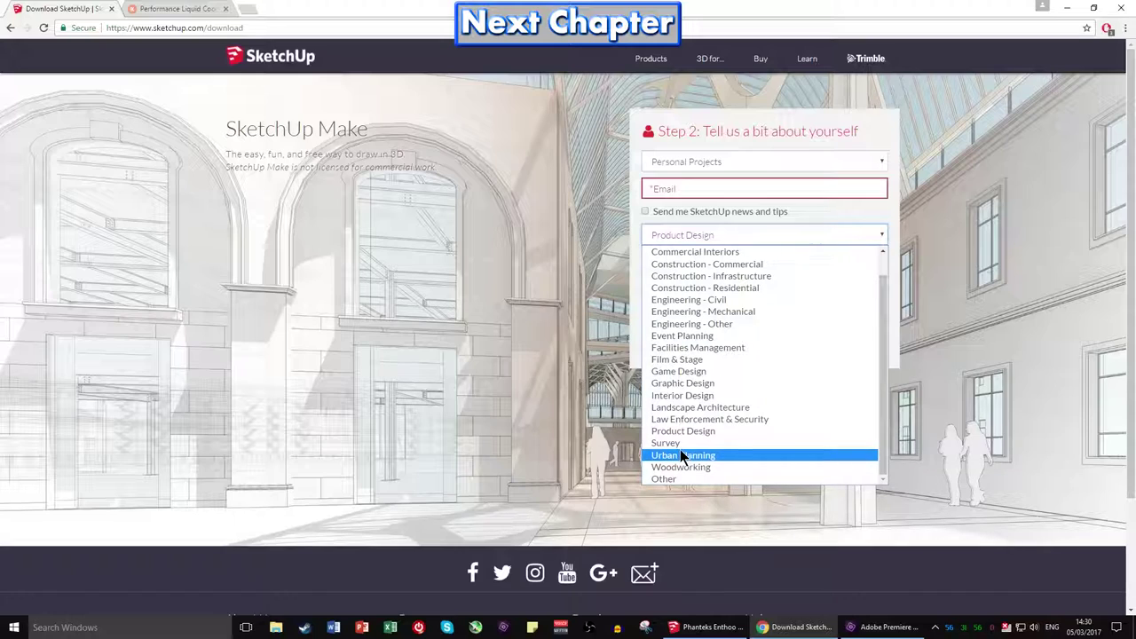
scroll(679, 449, "up", 1)
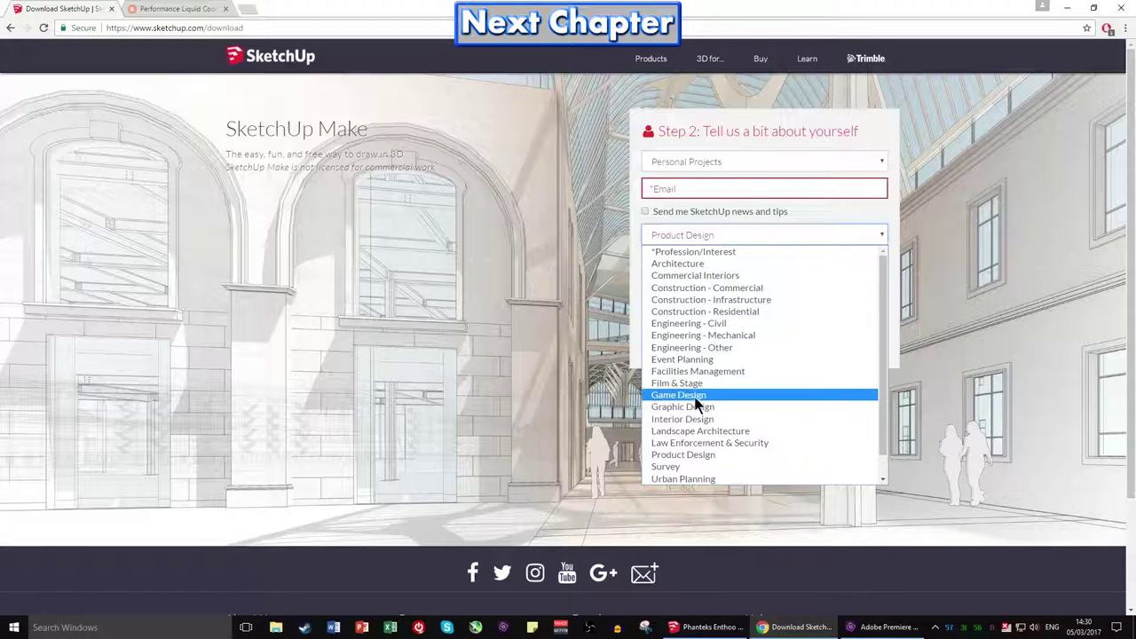
left_click(692, 455)
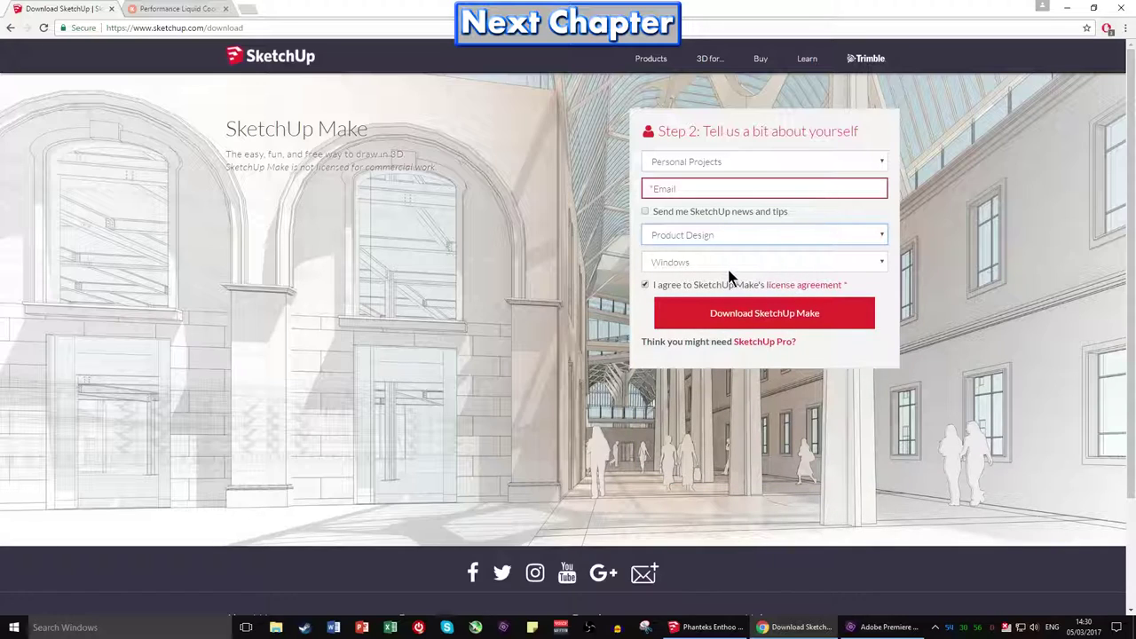
left_click(686, 261)
left_click(684, 264)
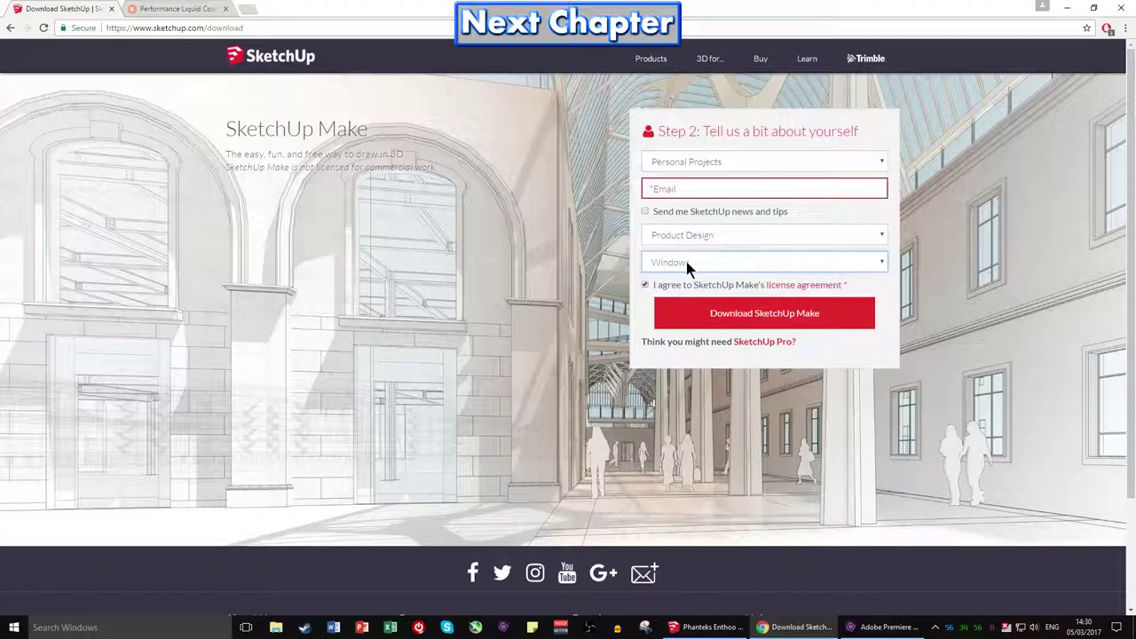
Recheck Product Design and Windows, then accept the SketchUp Make licence agreement.
left_click(728, 234)
left_click(729, 235)
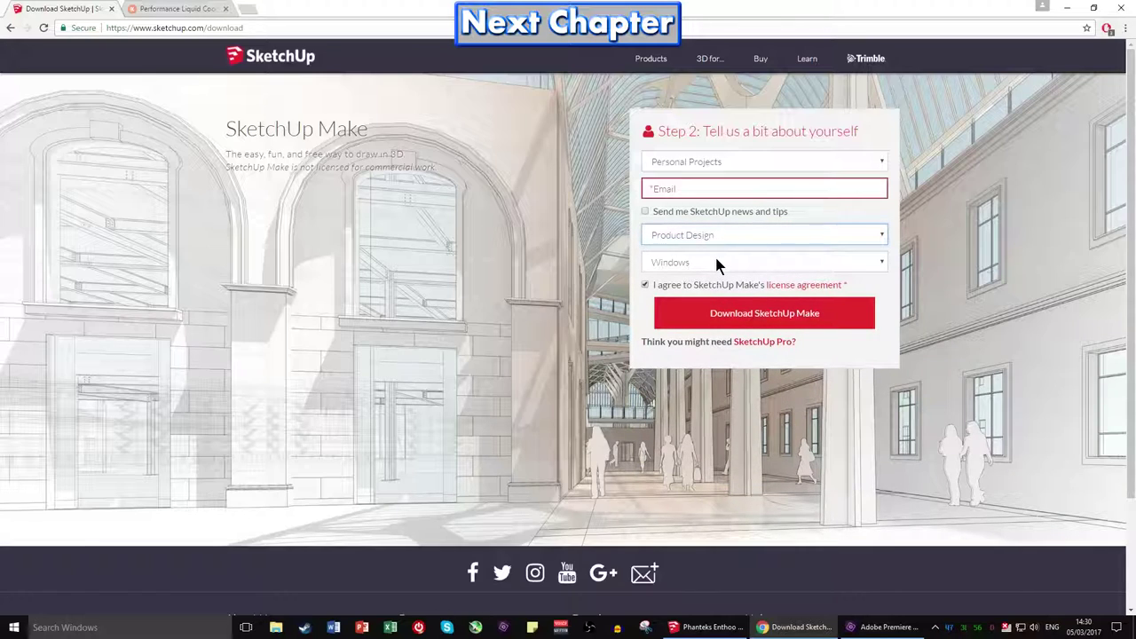
left_click(717, 262)
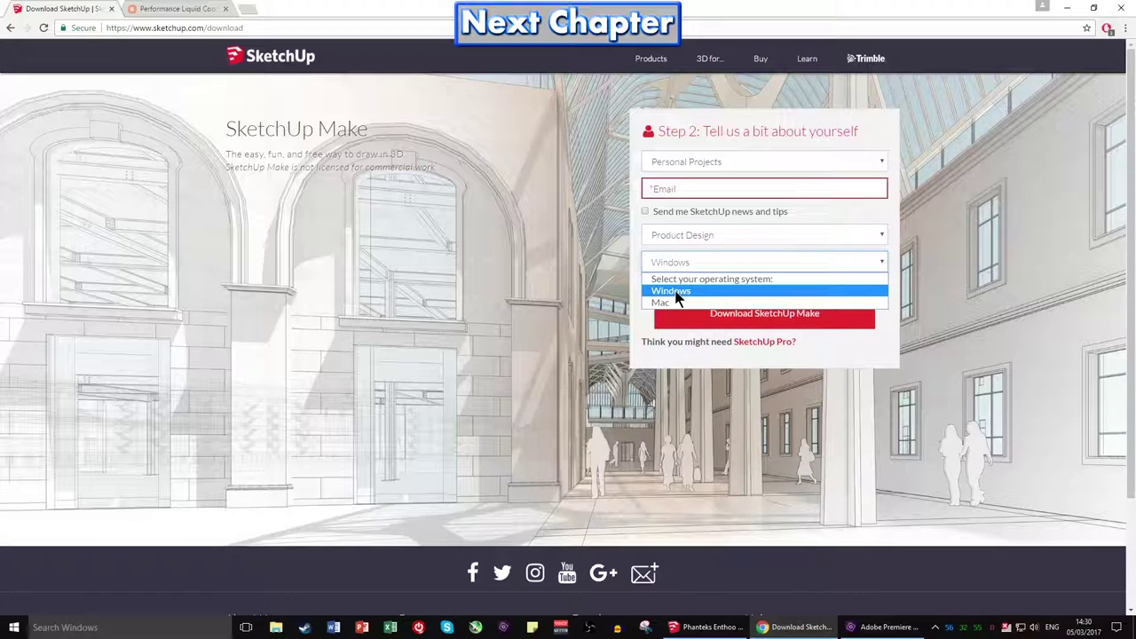
left_click(670, 257)
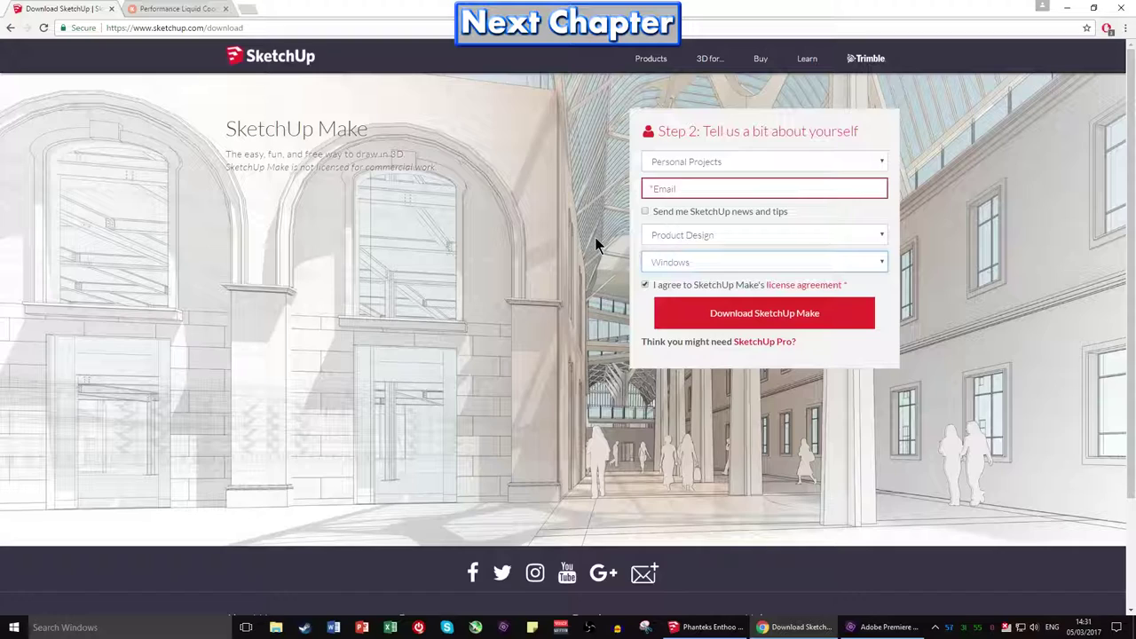
left_click(652, 262)
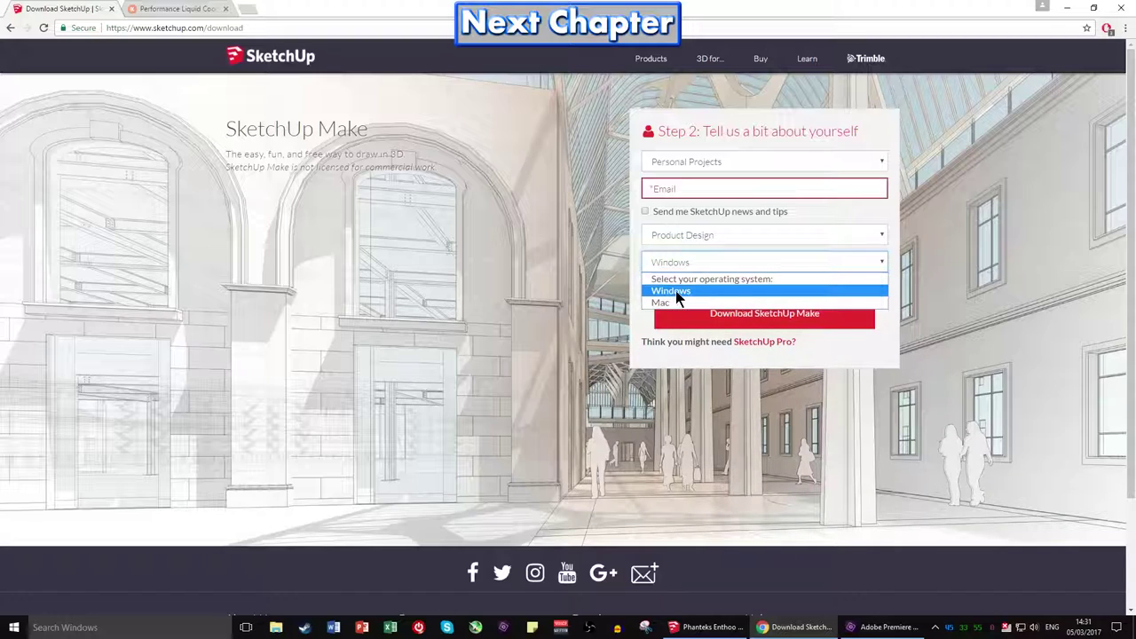
left_click(675, 290)
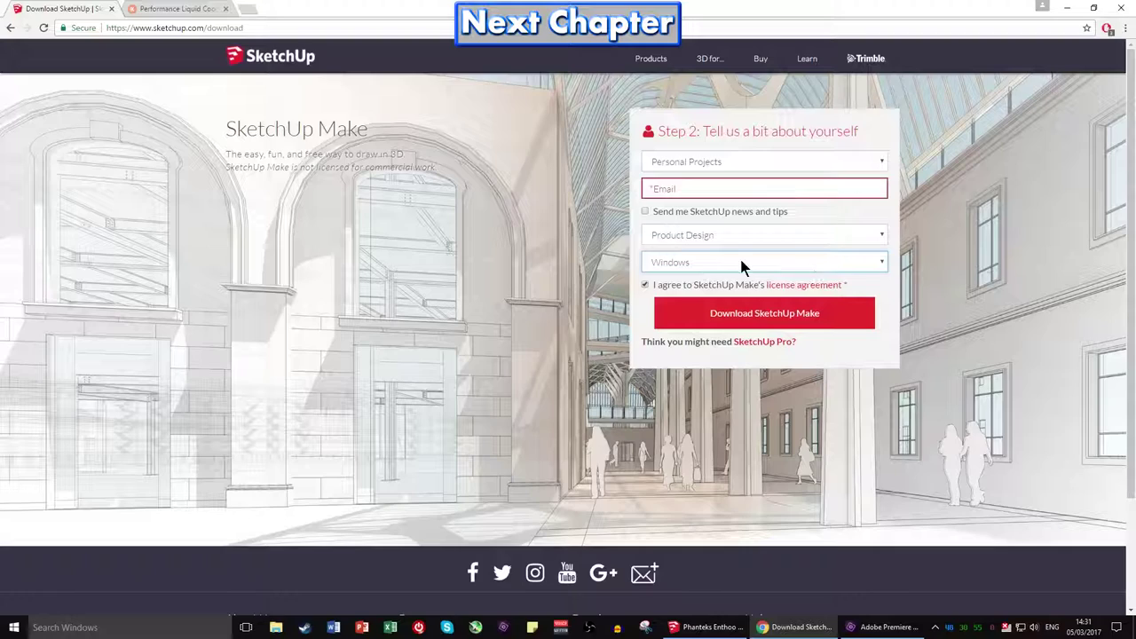
left_click(644, 285)
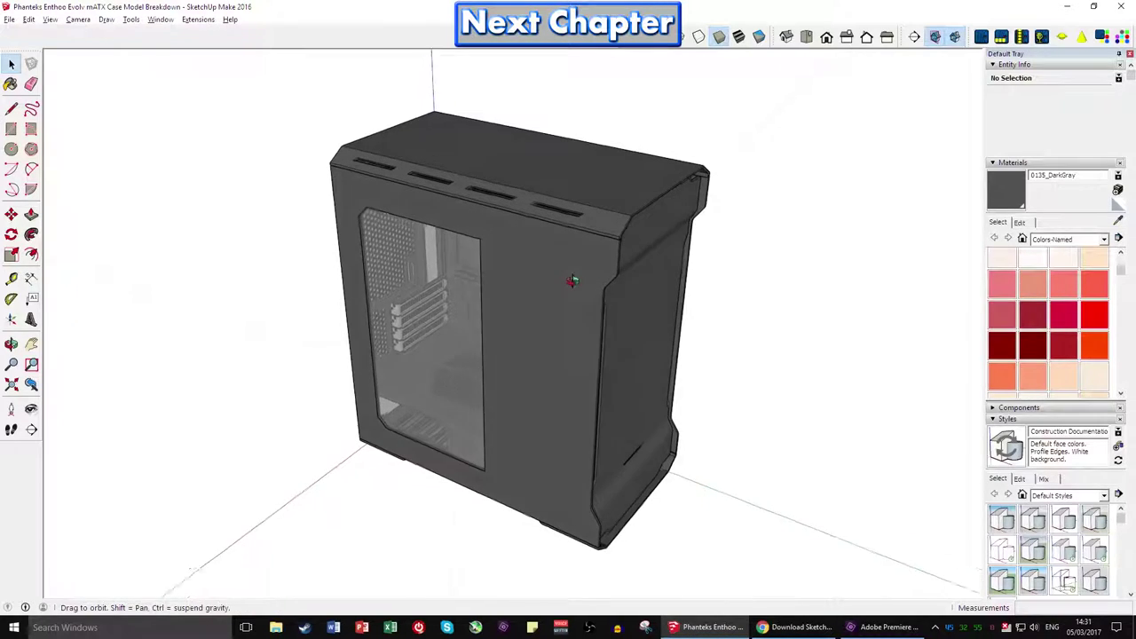
middle_click_drag(573, 281, 570, 285)
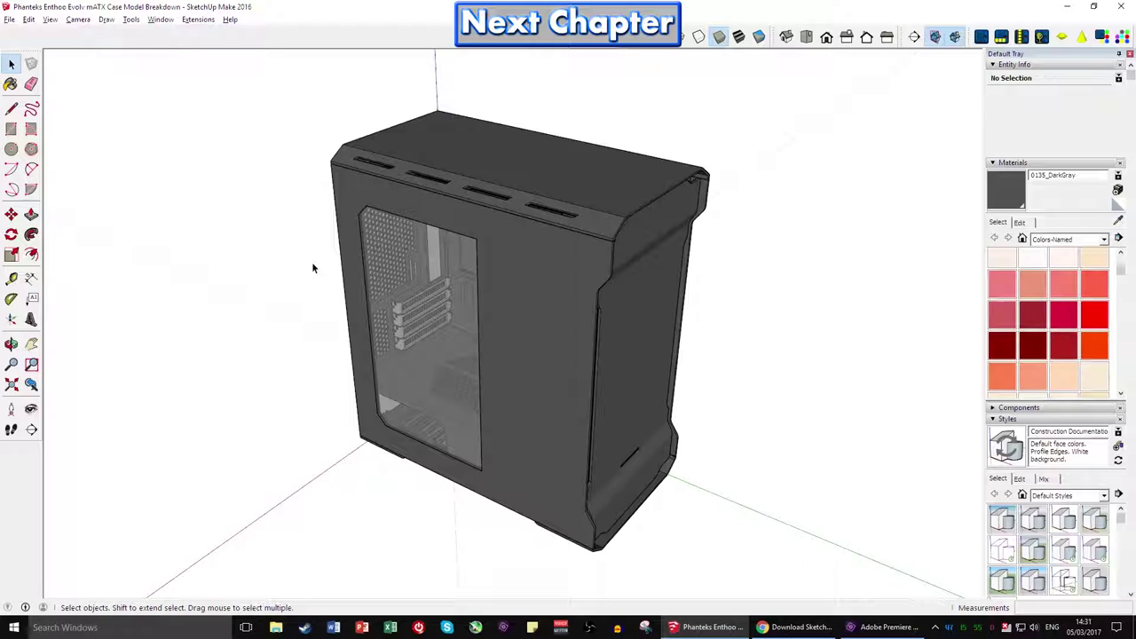
Orbit the case to a new angle, then launch a second SketchUp window and nudge its Welcome dialog left.
middle_click_drag(651, 274, 482, 266)
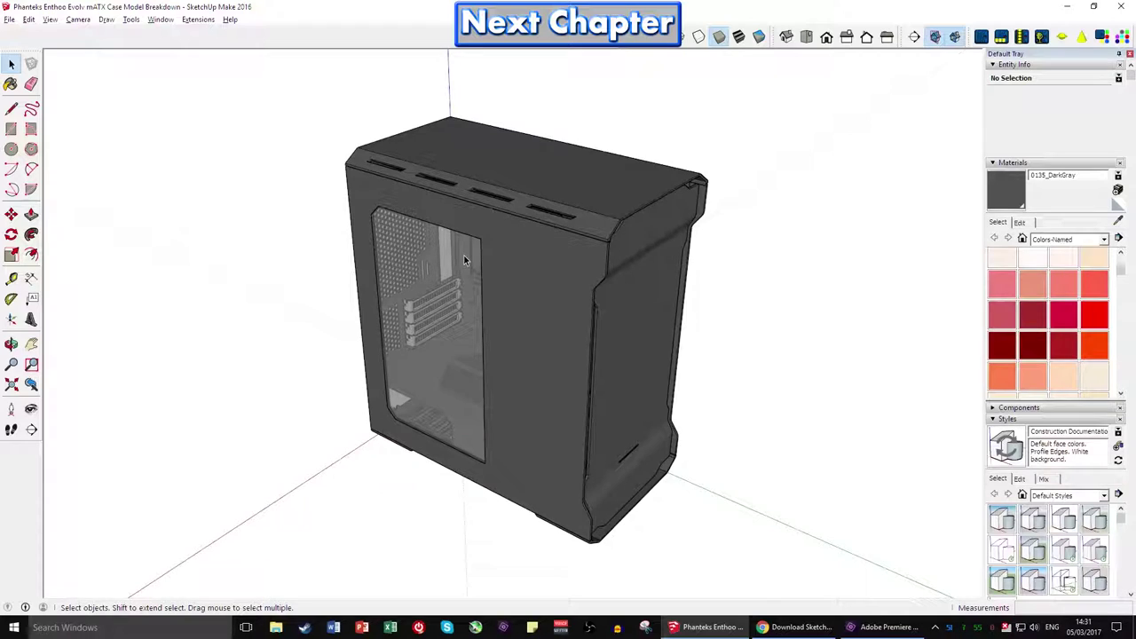
right_click(705, 626)
left_click(680, 561)
left_click_drag(538, 86, 495, 79)
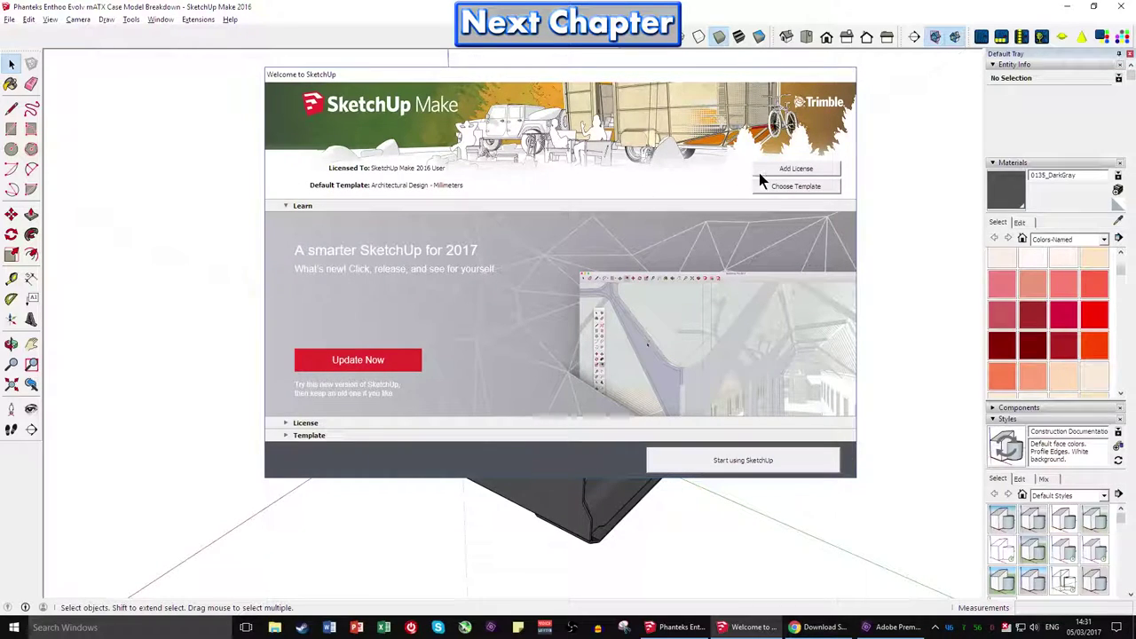
Browse the template list, keep Architectural Design - Millimeters, and start using SketchUp.
left_click(793, 187)
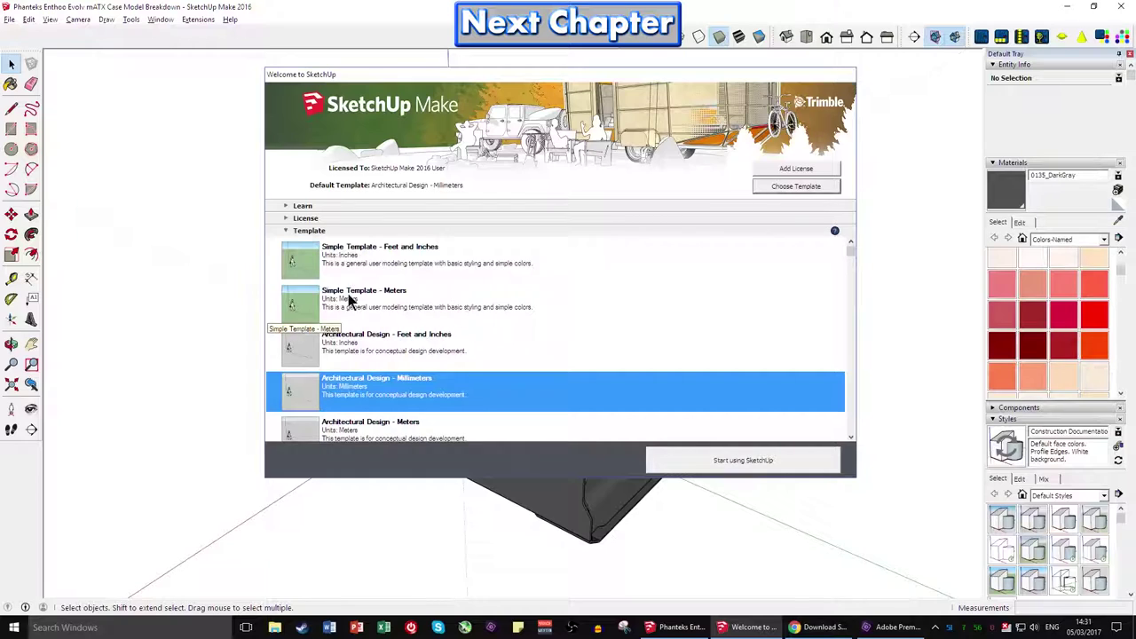
mouse_move(852, 256)
left_mouse_down()
mouse_move(858, 373)
mouse_move(852, 261)
left_mouse_up()
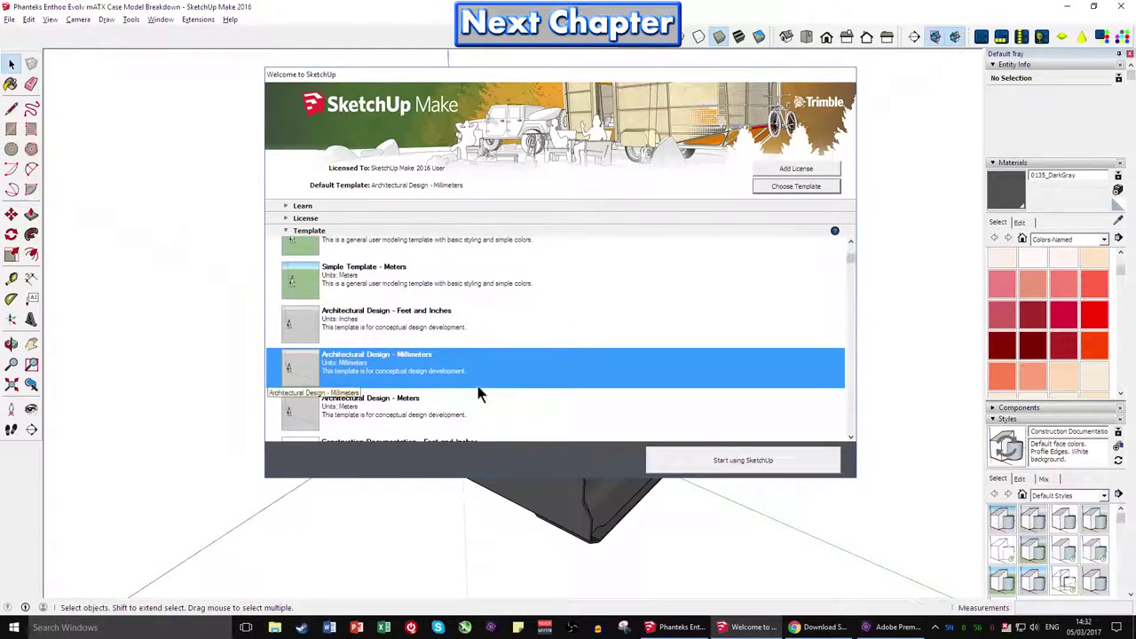
scroll(443, 359, "down", 5)
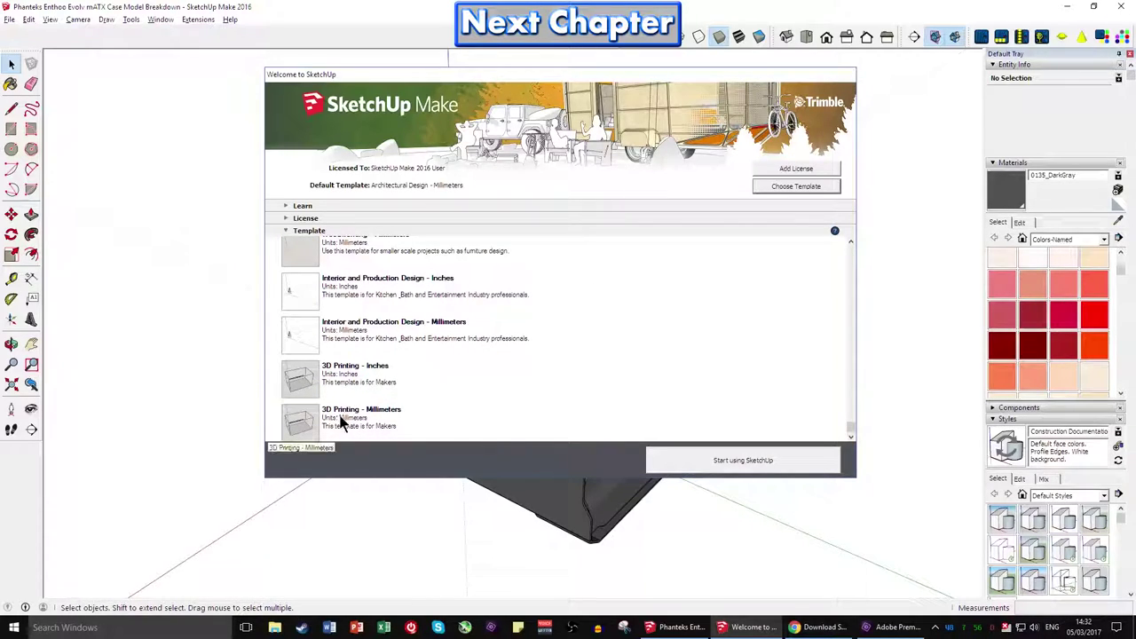
scroll(345, 404, "up", 3)
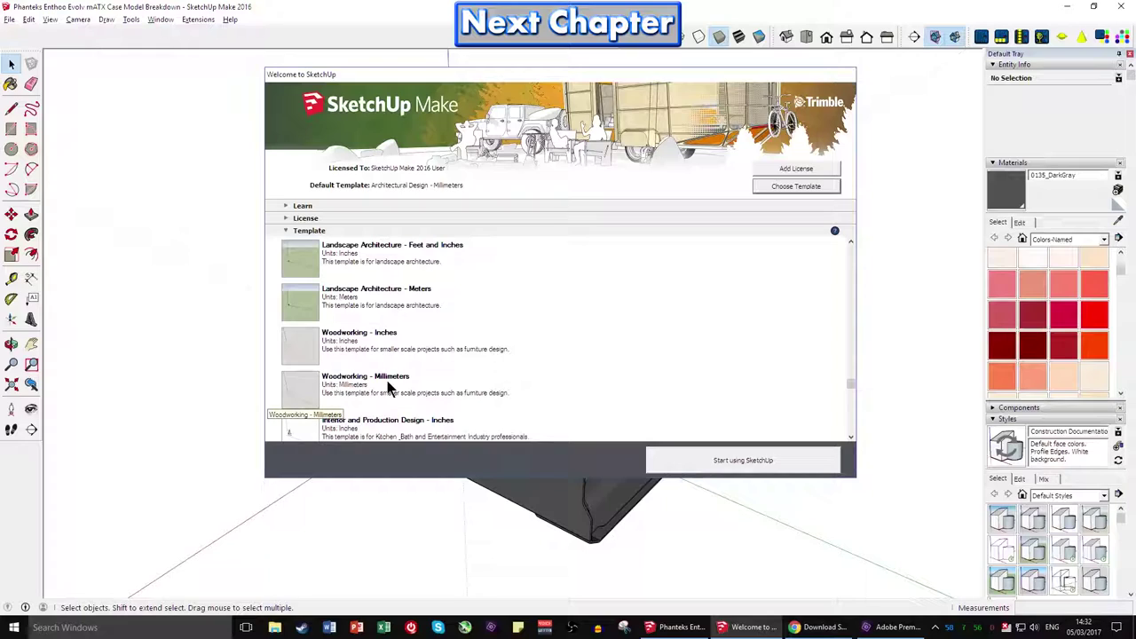
scroll(385, 385, "up", 9)
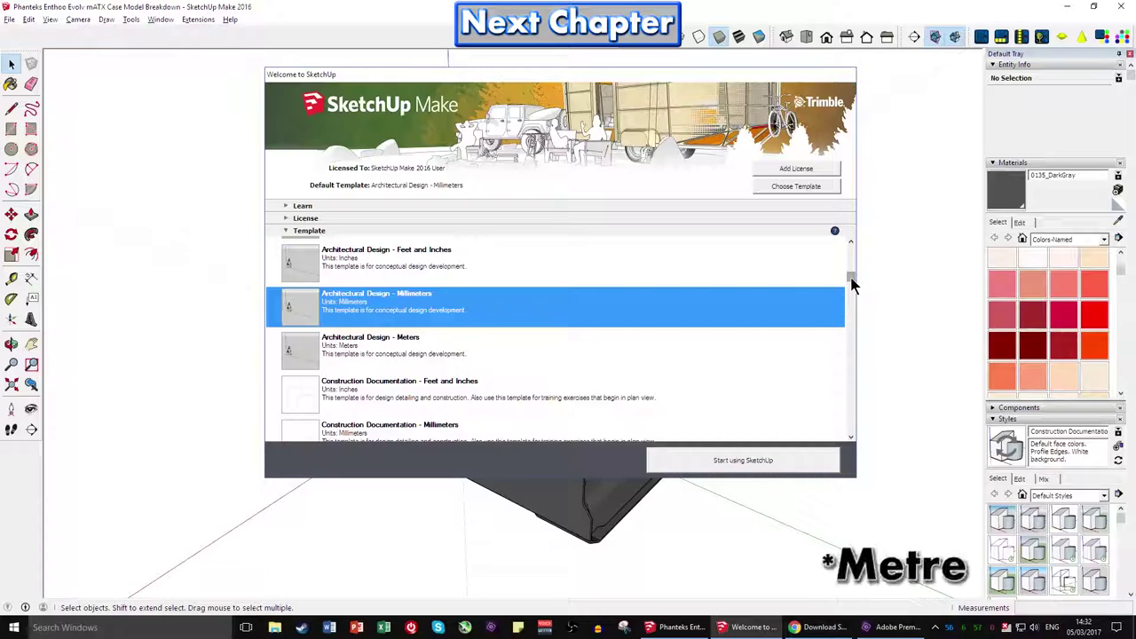
left_click_drag(852, 284, 853, 242)
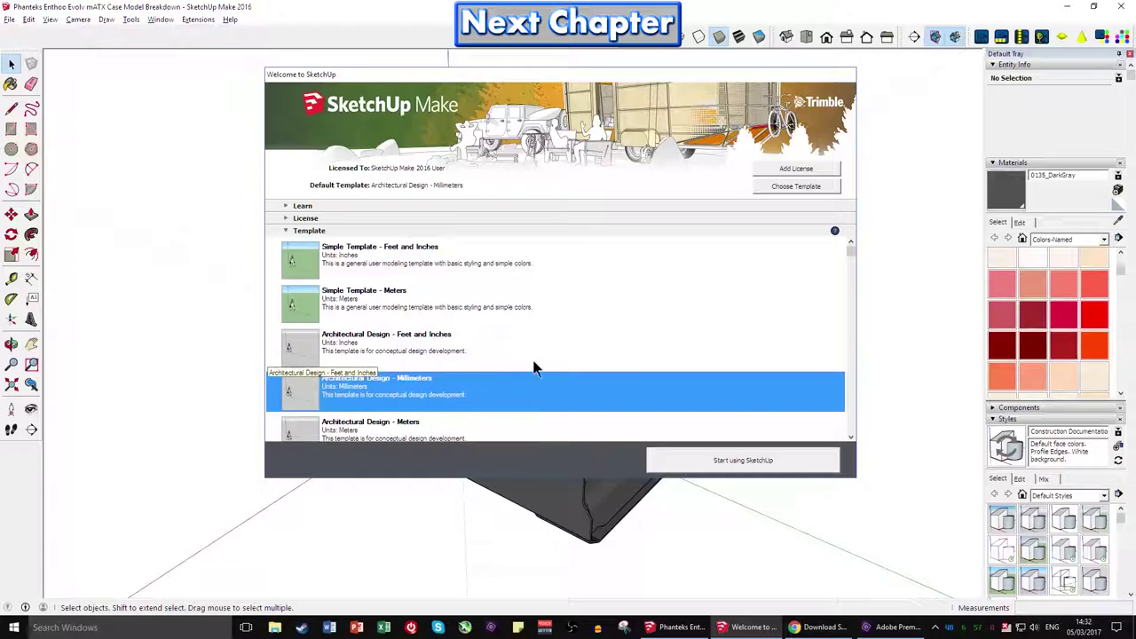
left_click(727, 461)
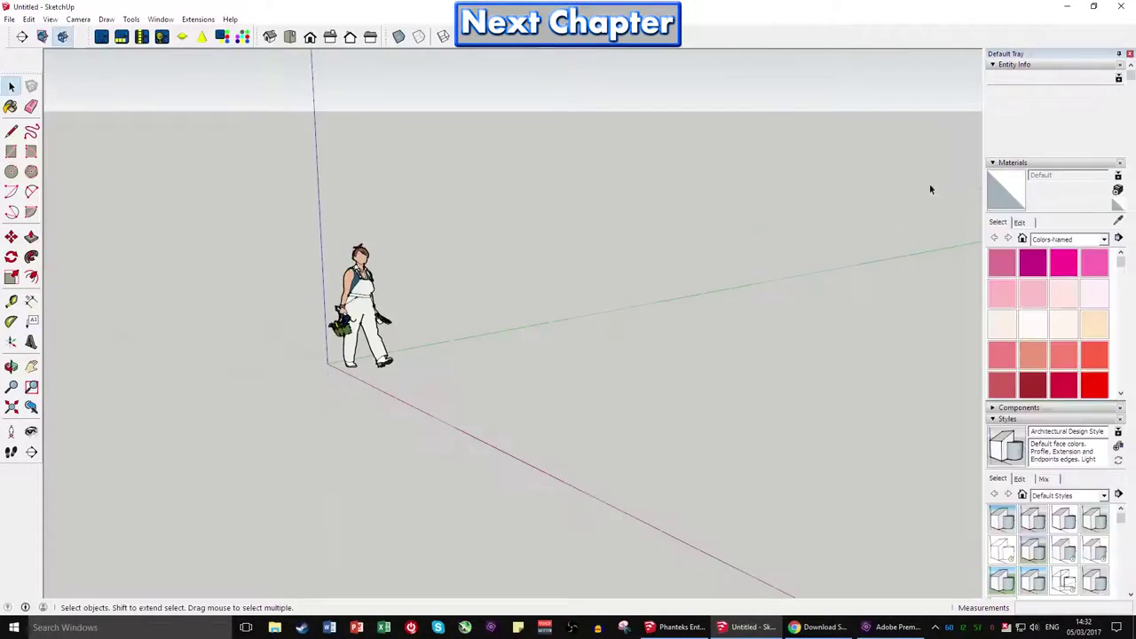
Orbit and select the scale figure in the Untitled model, then close that window.
middle_click_drag(404, 306, 533, 337)
left_click_drag(255, 199, 512, 468)
left_click(462, 404)
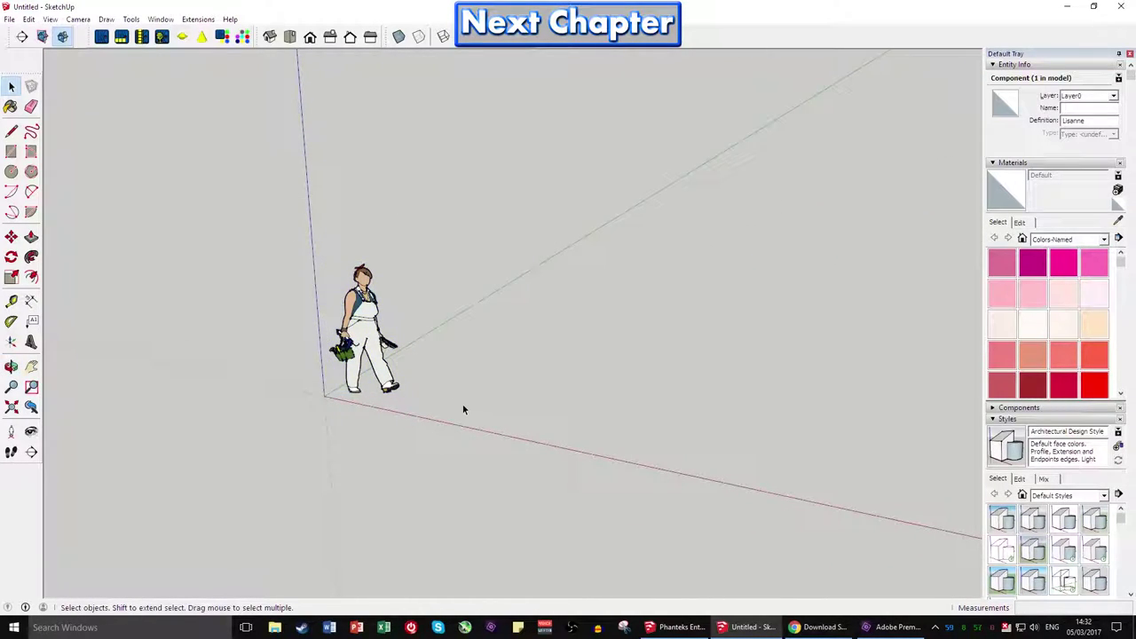
right_click(661, 627)
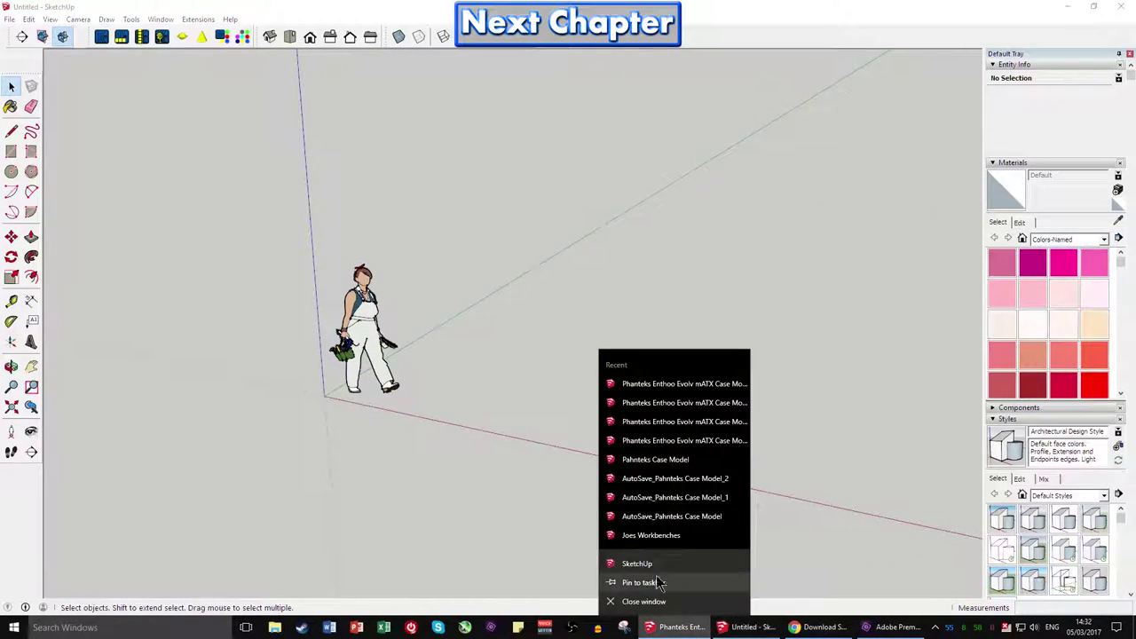
left_click(445, 396)
middle_click_drag(466, 368, 417, 328)
left_click(1119, 6)
mouse_move(497, 266)
middle_mouse_down()
mouse_move(557, 259)
mouse_move(140, 93)
middle_mouse_up()
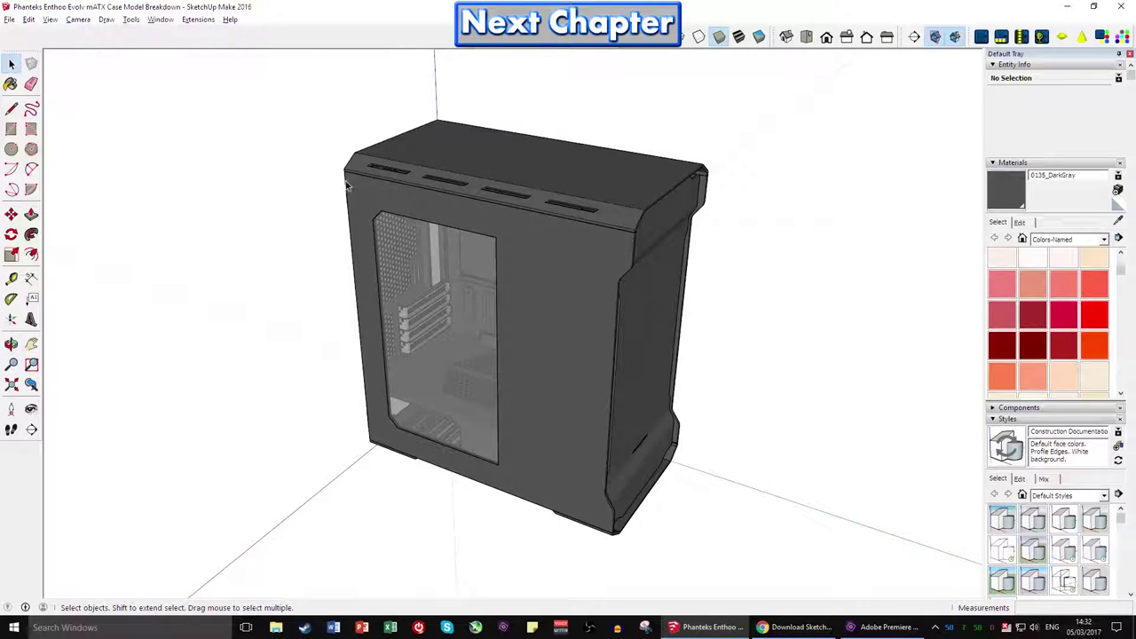
Orbit the case, then undock and re-dock the Kerkythea export toolbar.
middle_click_drag(358, 237, 562, 270)
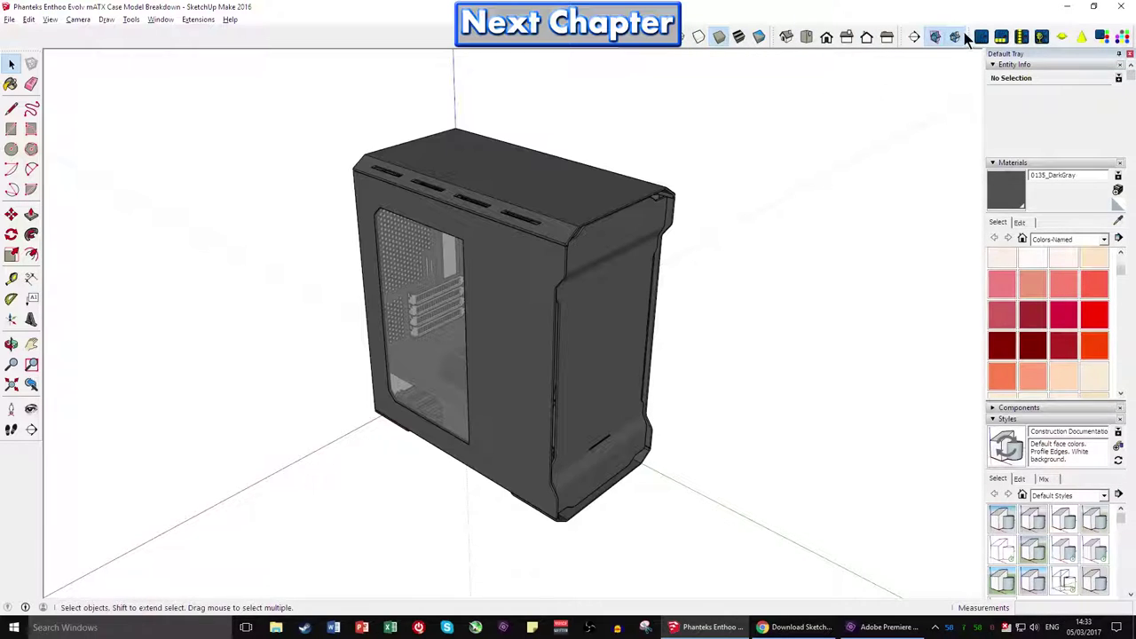
left_click_drag(967, 36, 1022, 67)
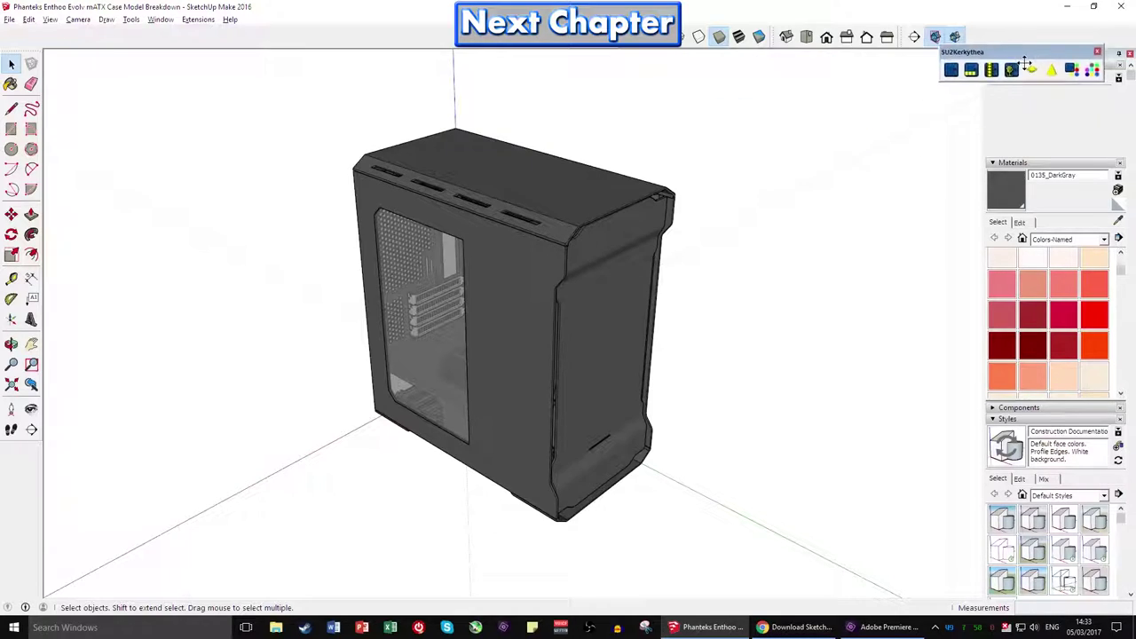
left_click_drag(1022, 68, 1046, 38)
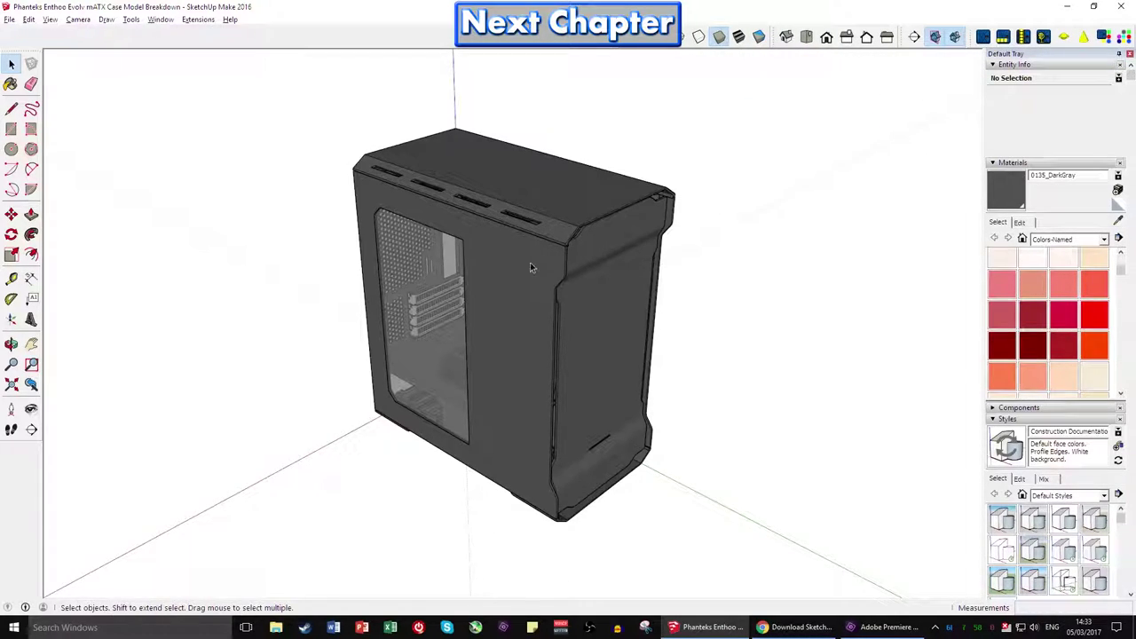
Orbit the case through several small rotations to a new viewing angle.
middle_click_drag(529, 262, 591, 246)
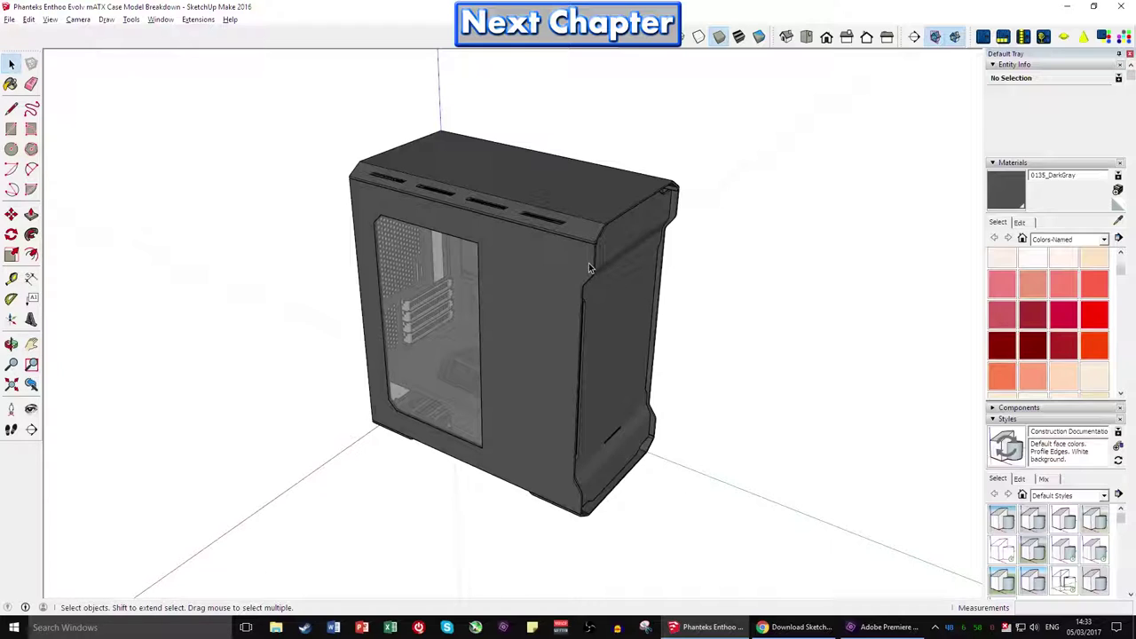
middle_click_drag(687, 246, 704, 272)
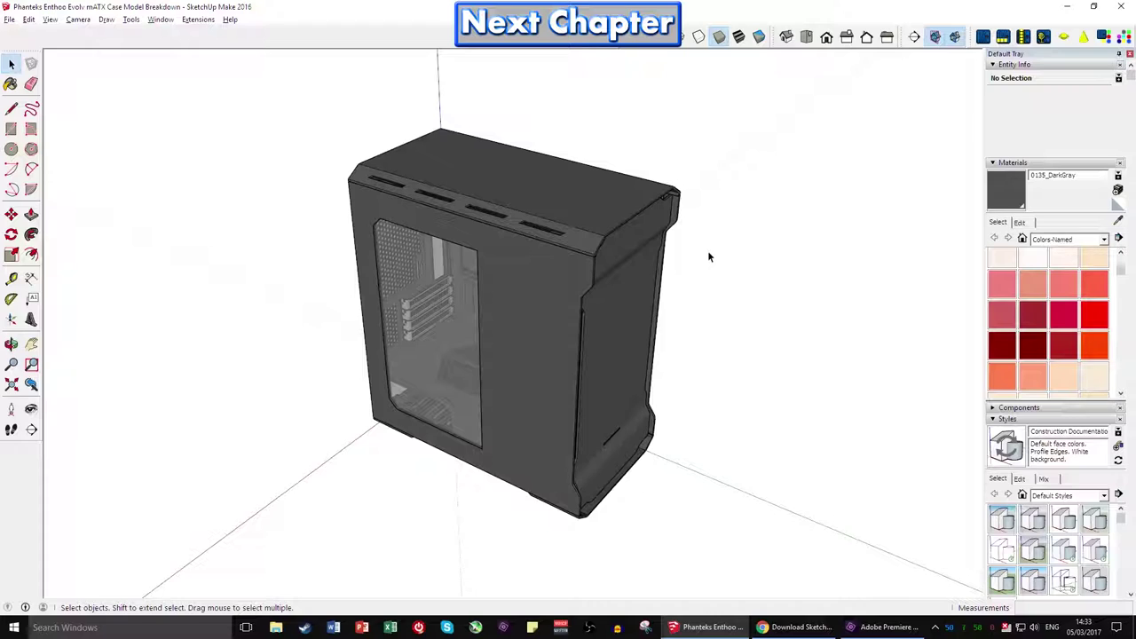
middle_click_drag(707, 251, 672, 246)
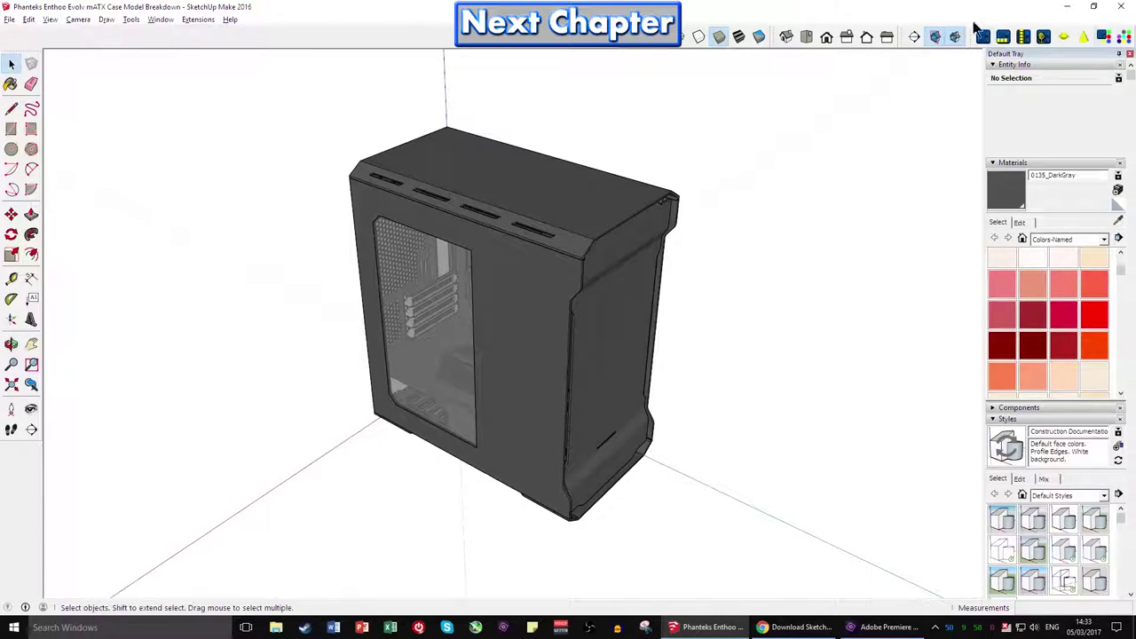
middle_click_drag(550, 164, 529, 179)
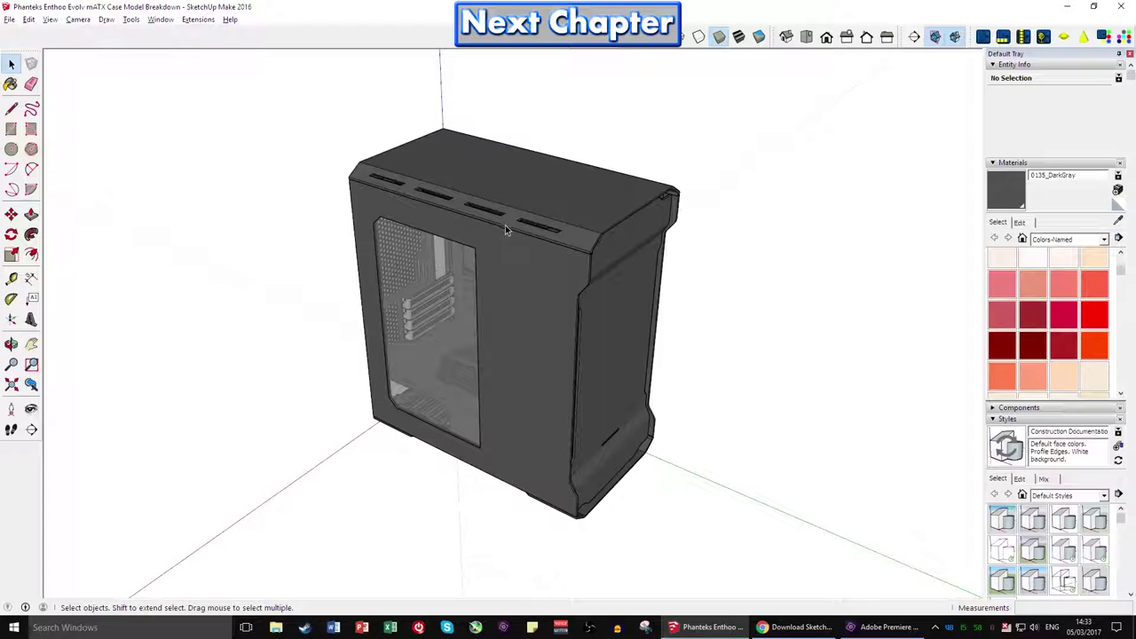
middle_click_drag(459, 237, 472, 237)
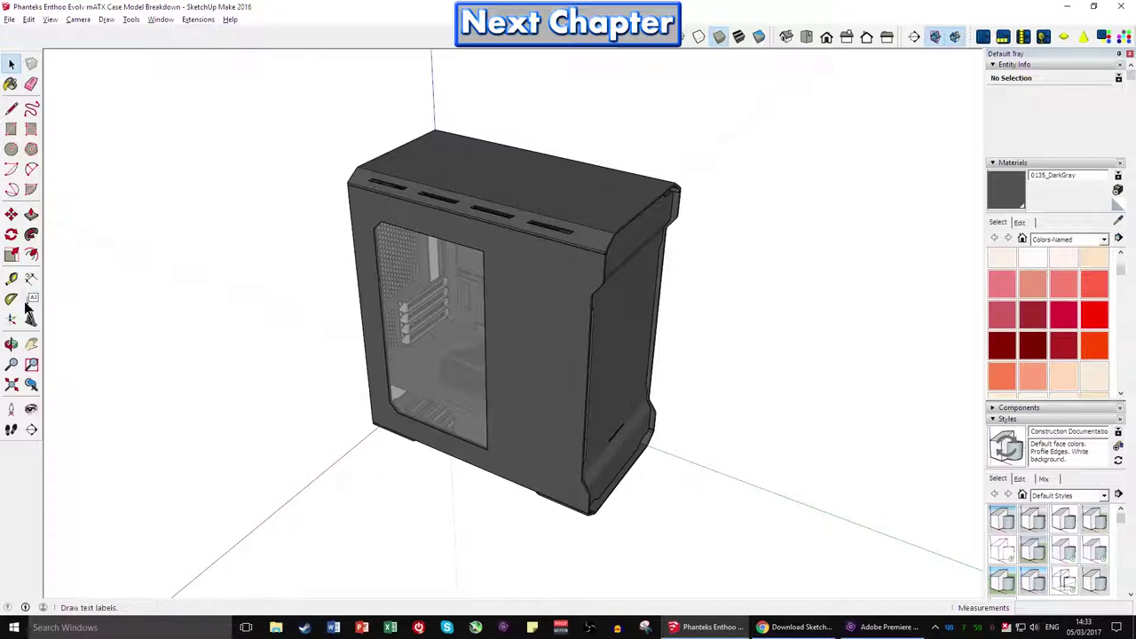
left_click(51, 20)
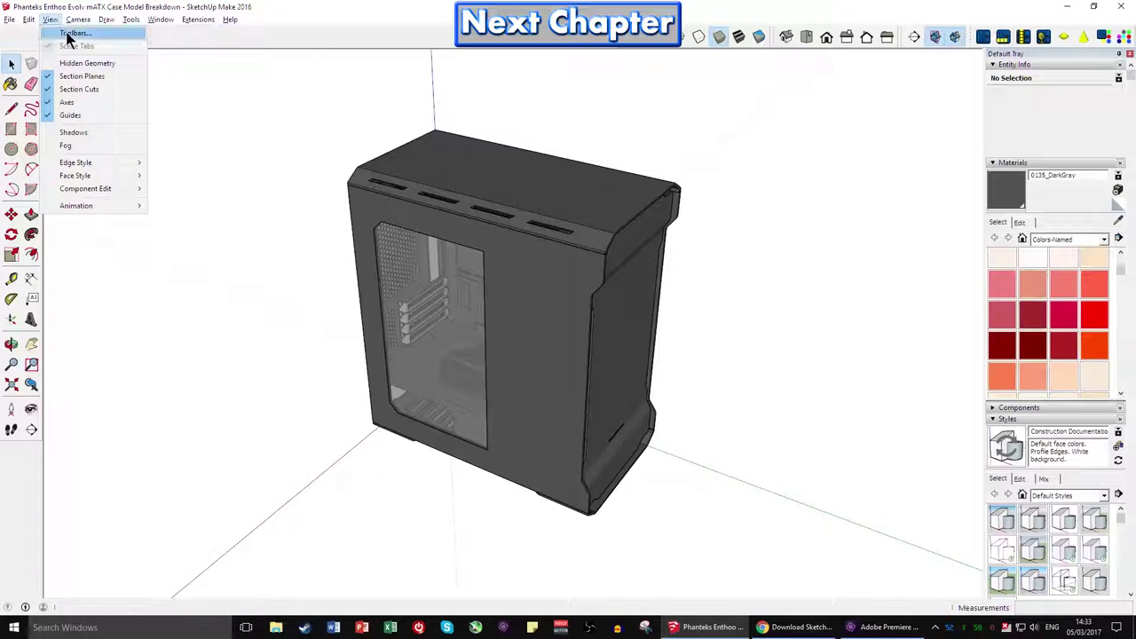
left_click(107, 33)
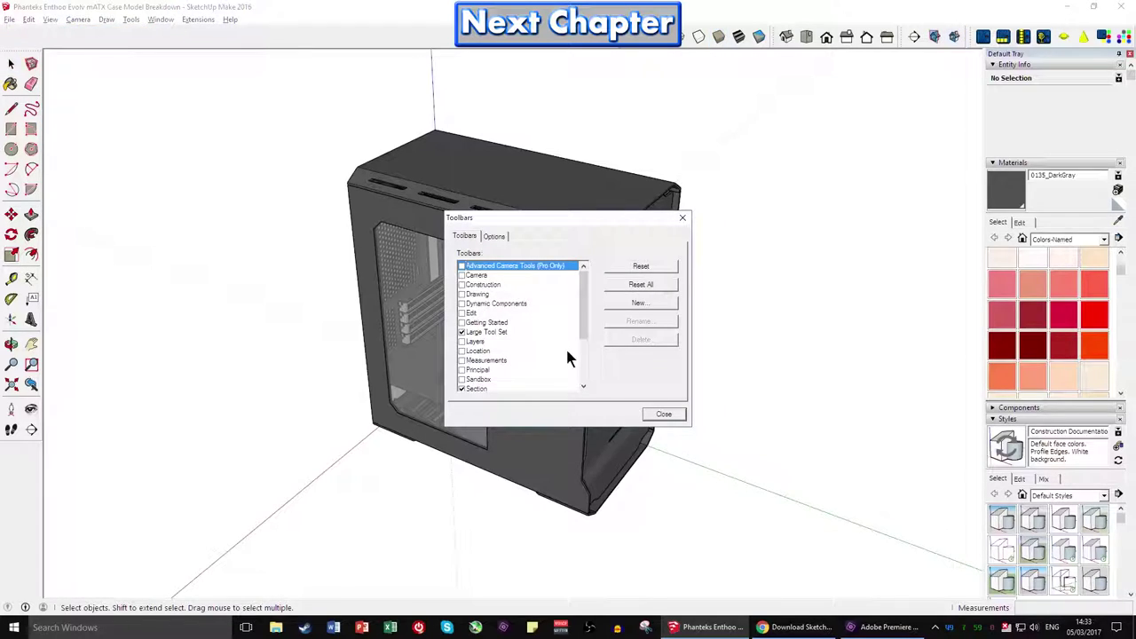
left_click(462, 323)
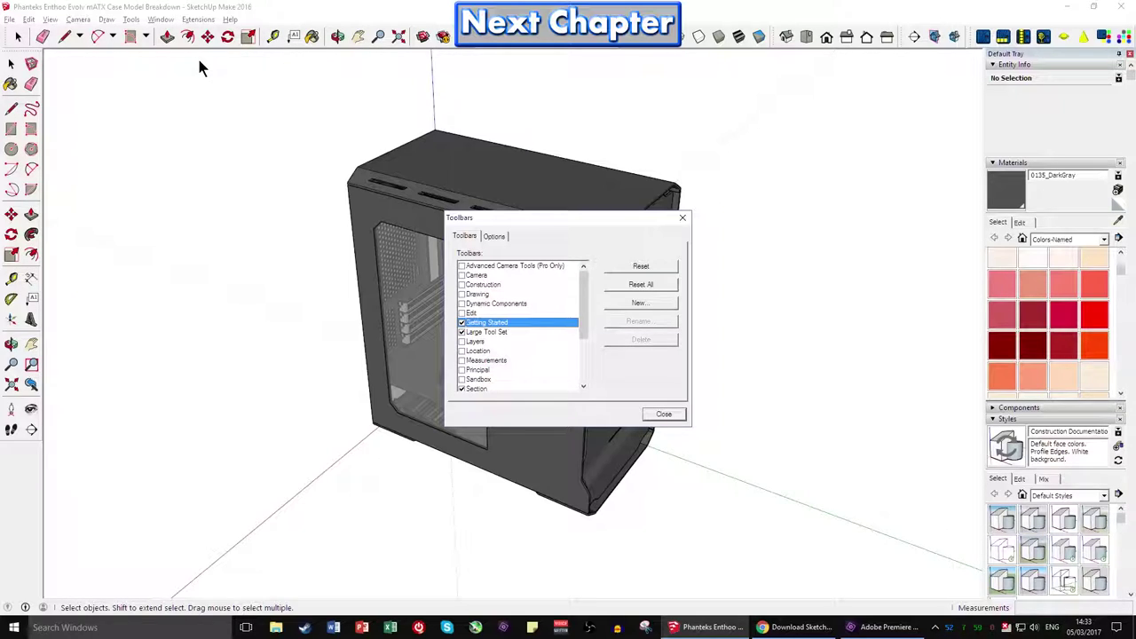
left_click(463, 324)
left_click(462, 332)
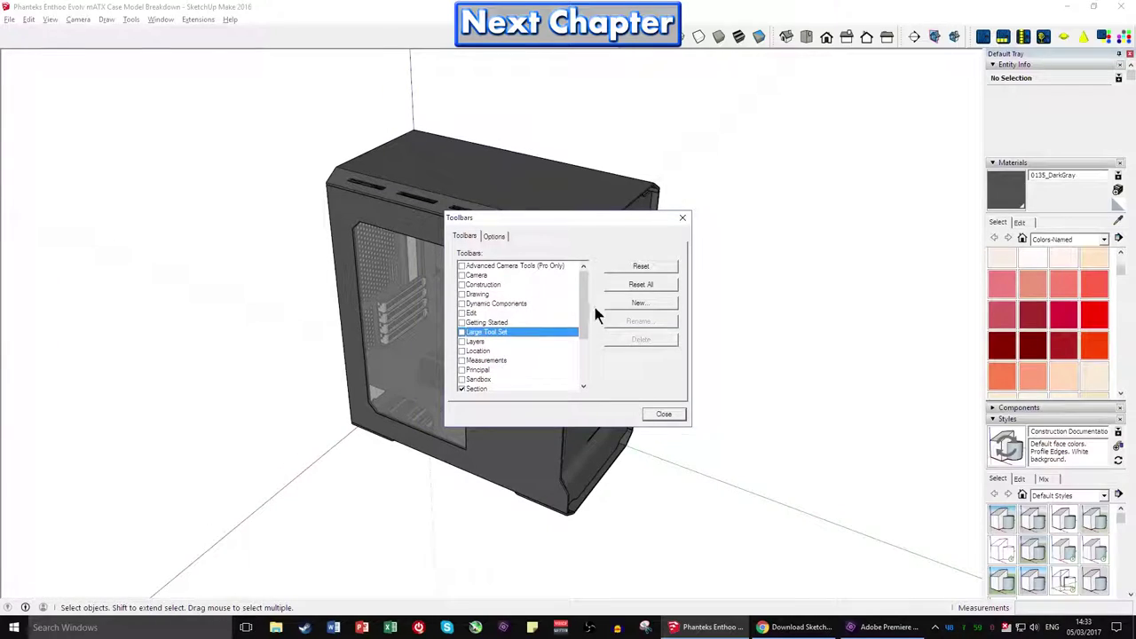
left_click(462, 323)
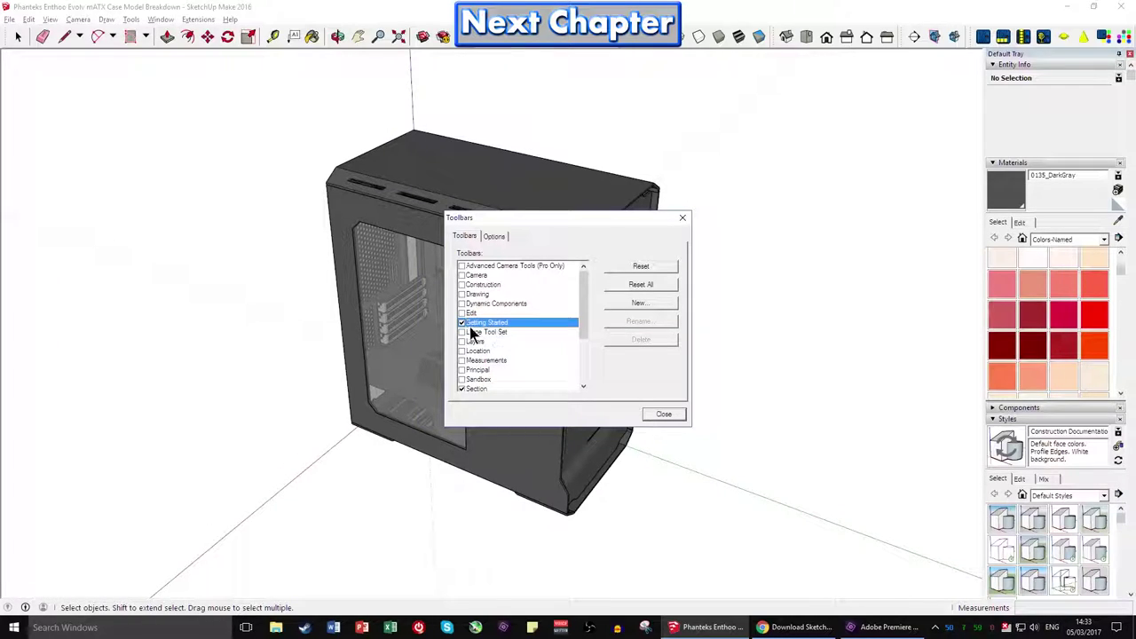
left_click(463, 323)
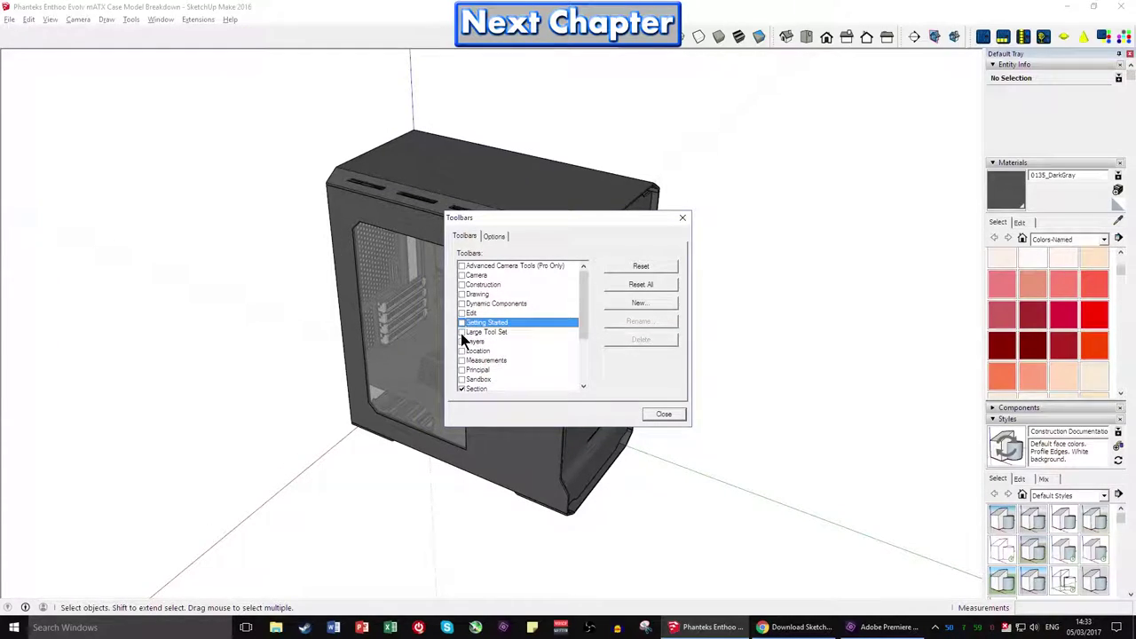
left_click(461, 332)
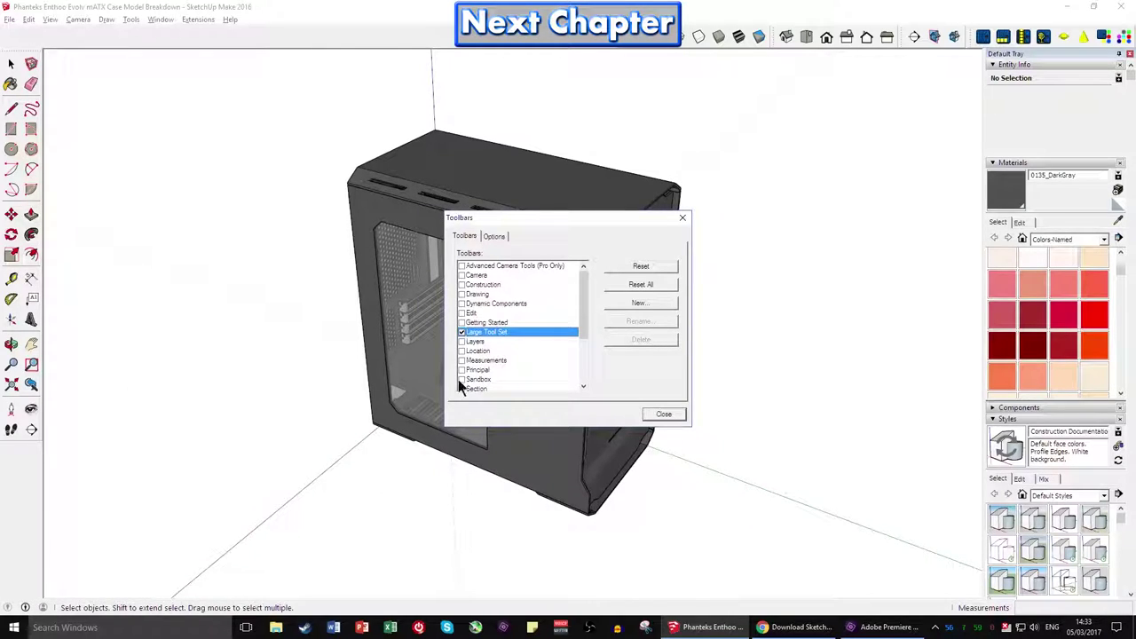
left_click(494, 236)
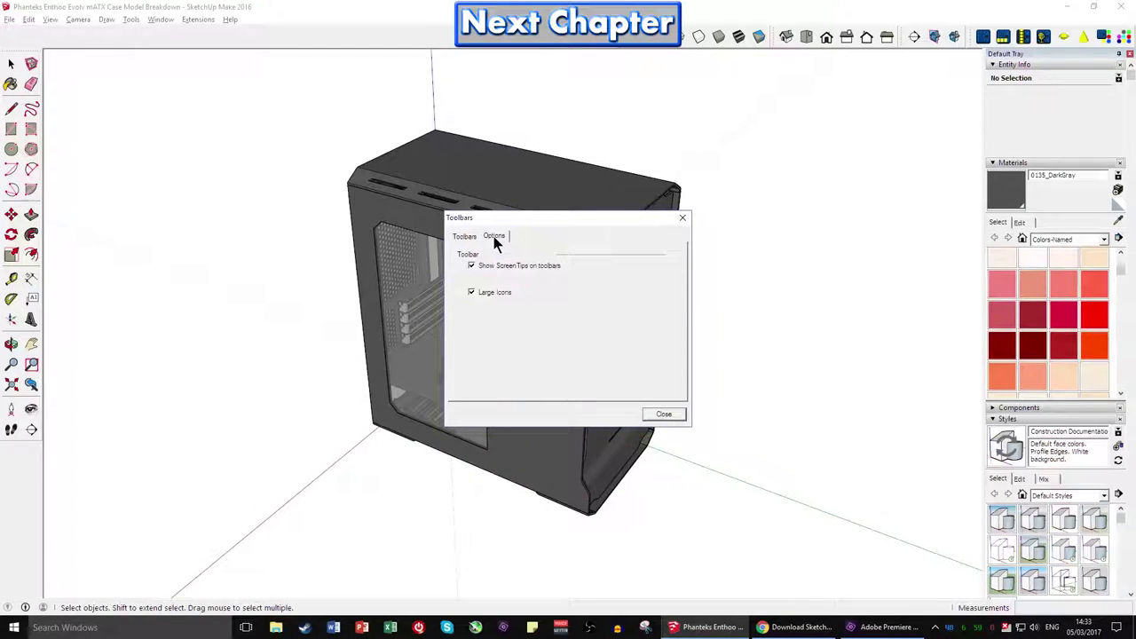
left_click(473, 291)
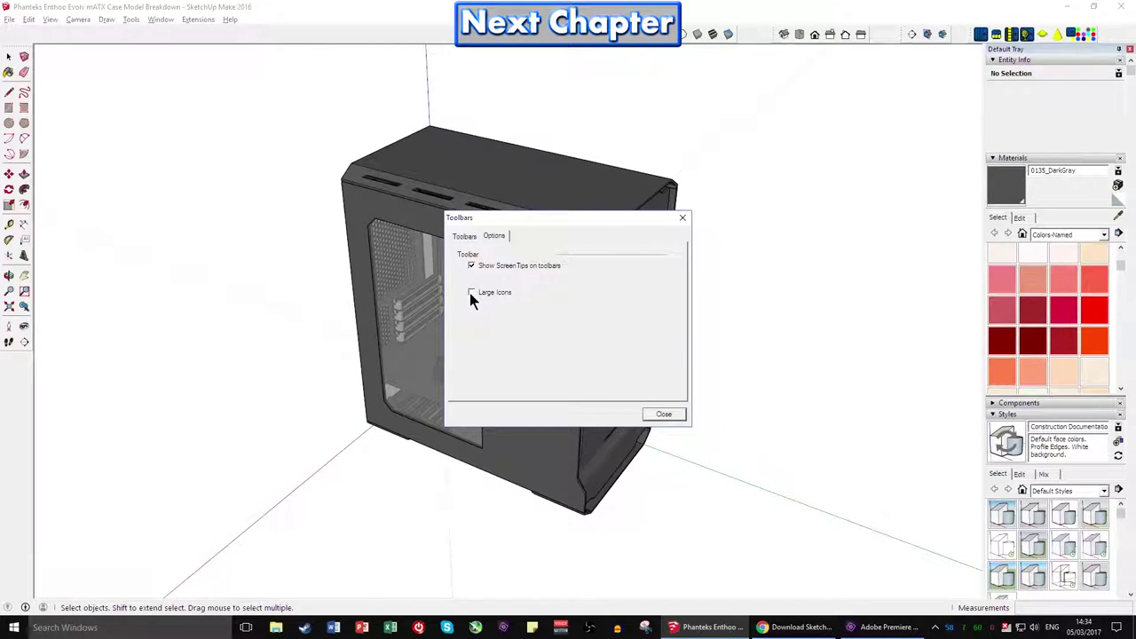
left_click(471, 293)
left_click(463, 238)
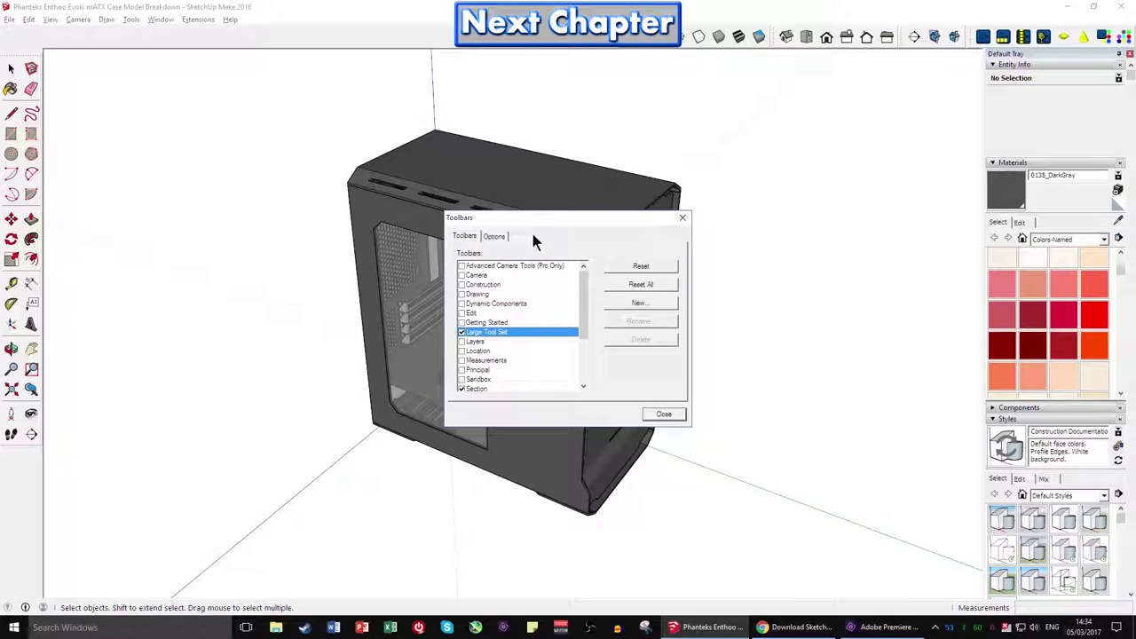
left_click(664, 416)
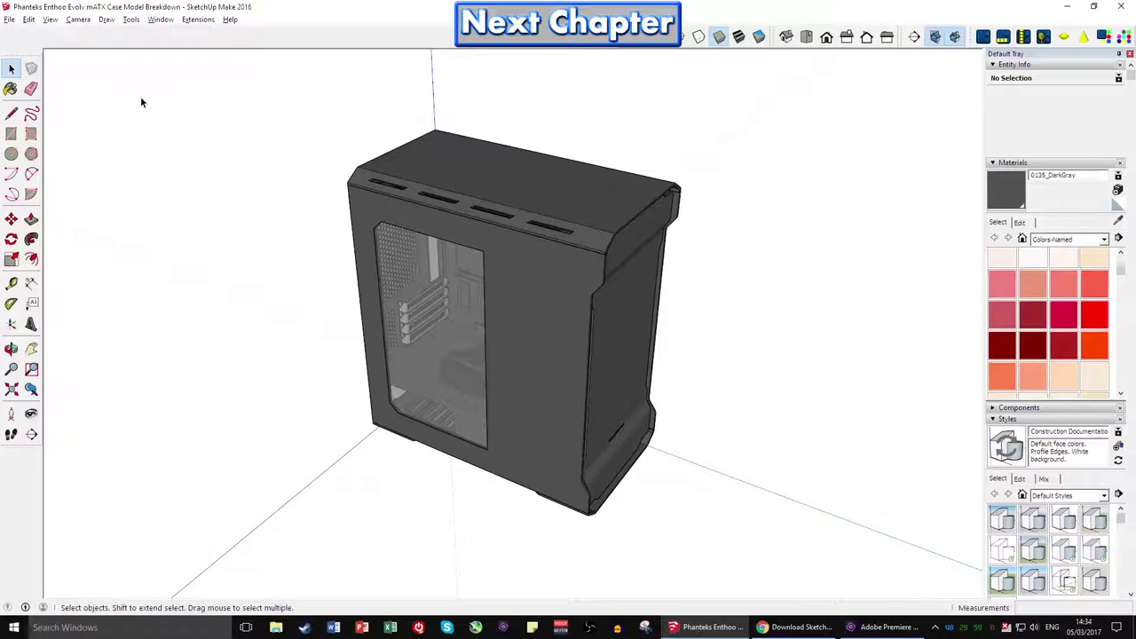
left_click(50, 20)
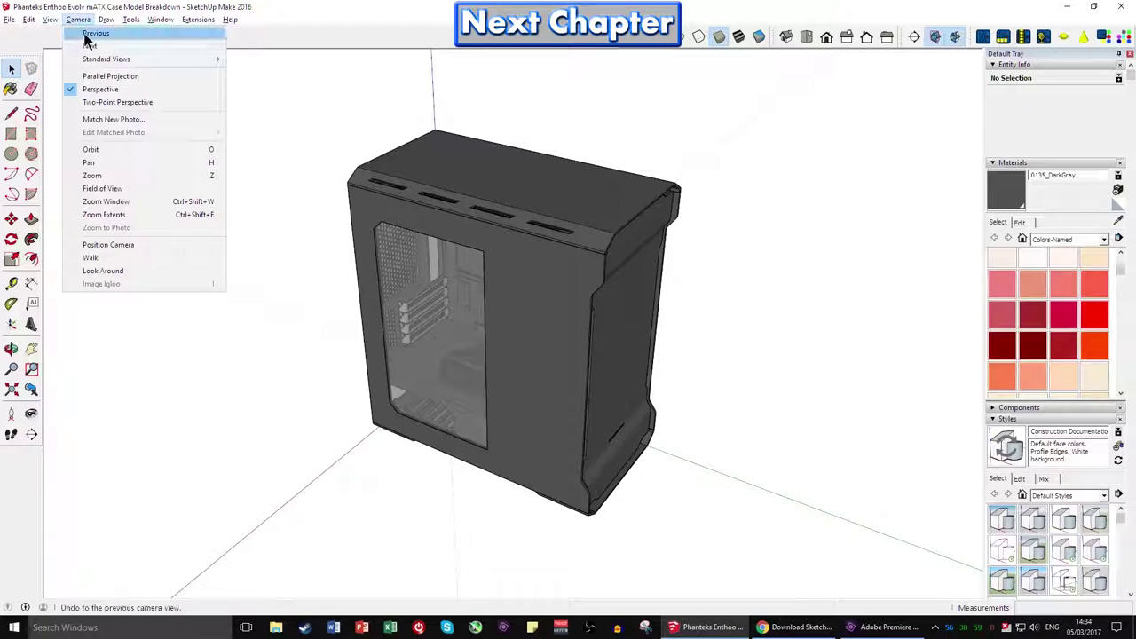
left_click(66, 35)
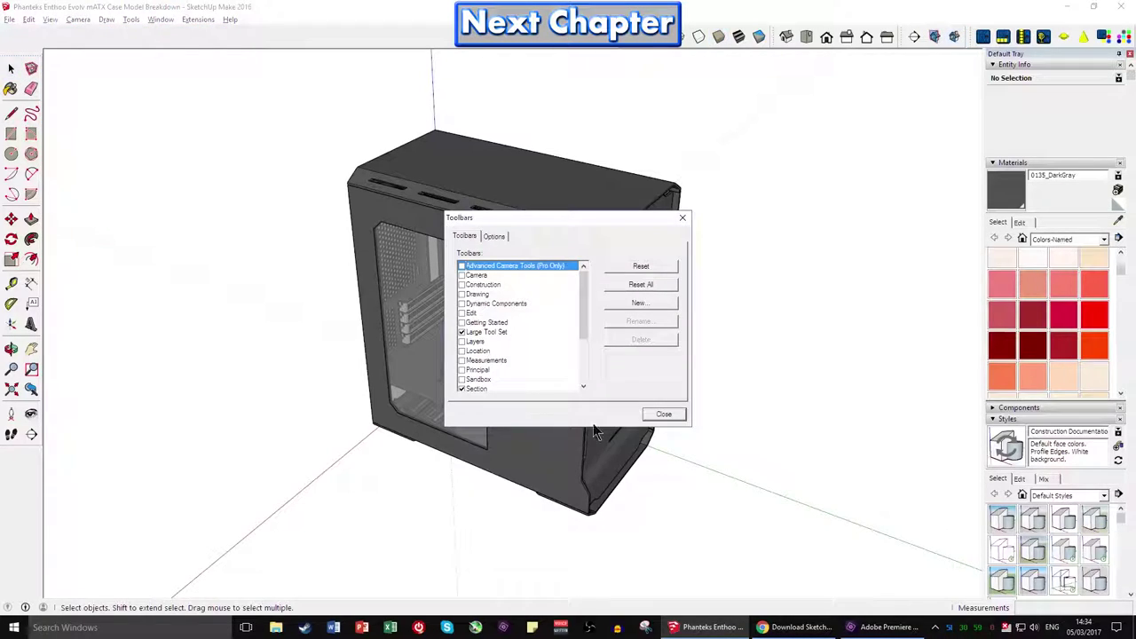
left_click(463, 323)
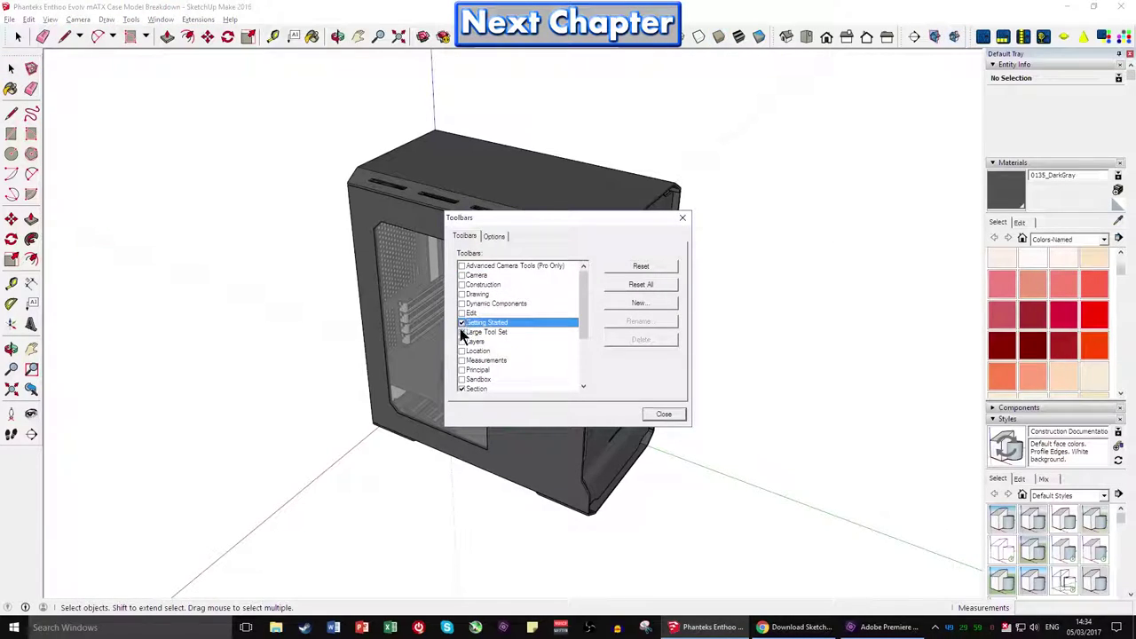
left_click(461, 332)
left_click(462, 332)
left_click(664, 413)
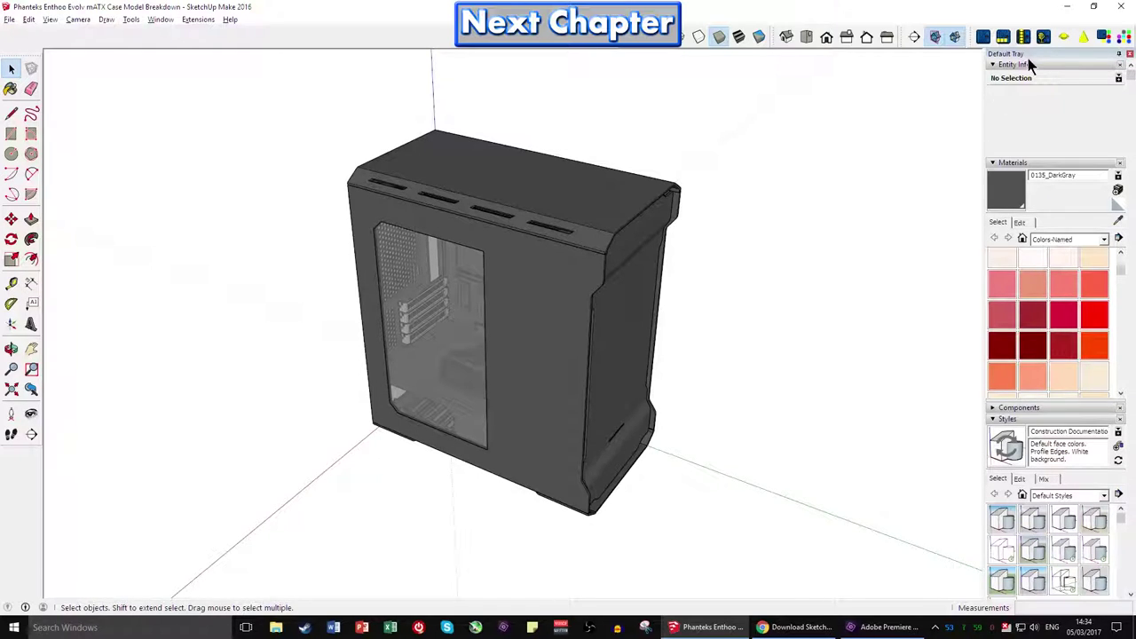
Turn the case in two small orbits to bring its windowed side panel toward view.
middle_click_drag(689, 398, 705, 381)
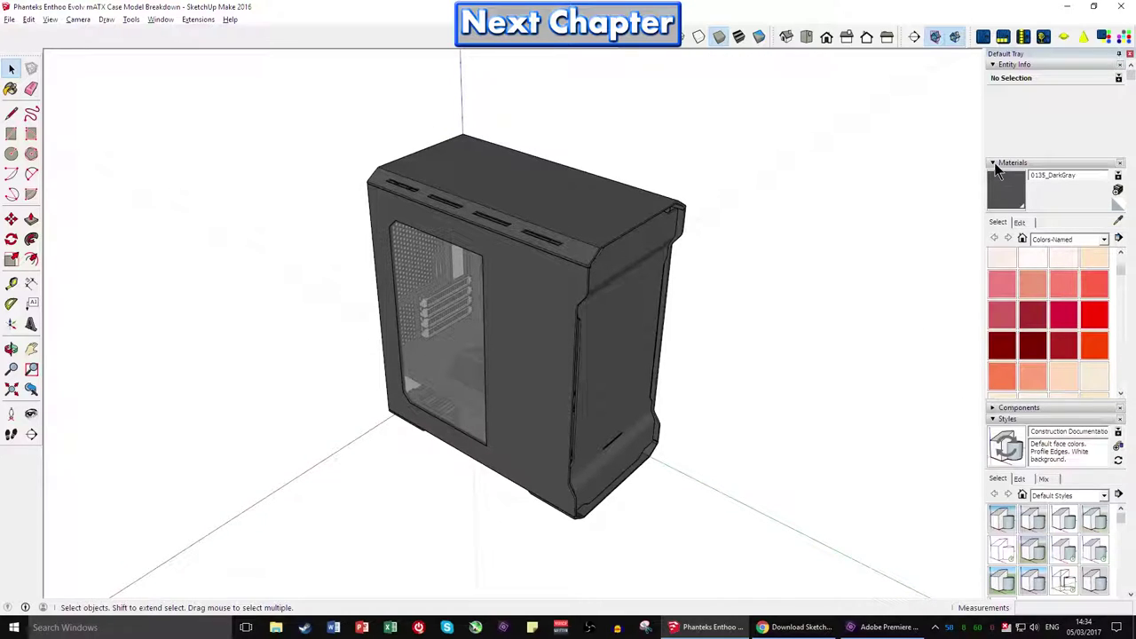
middle_click_drag(625, 301, 616, 258)
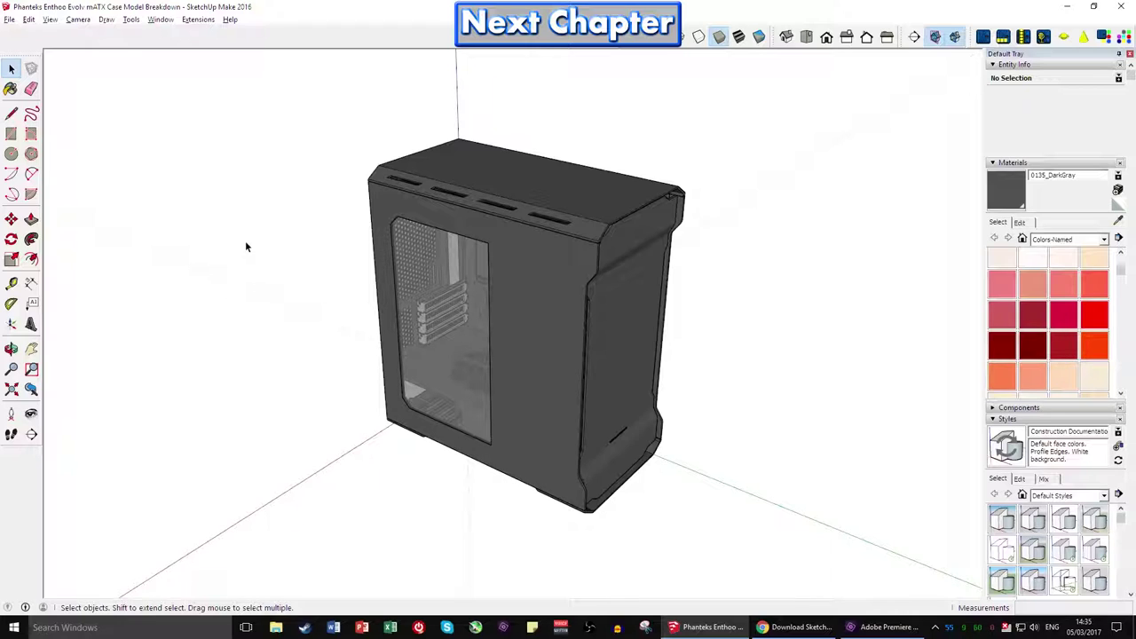
Orbit the case to a more frontal view, then a lower front-side angle, then toward its rear.
key("o")
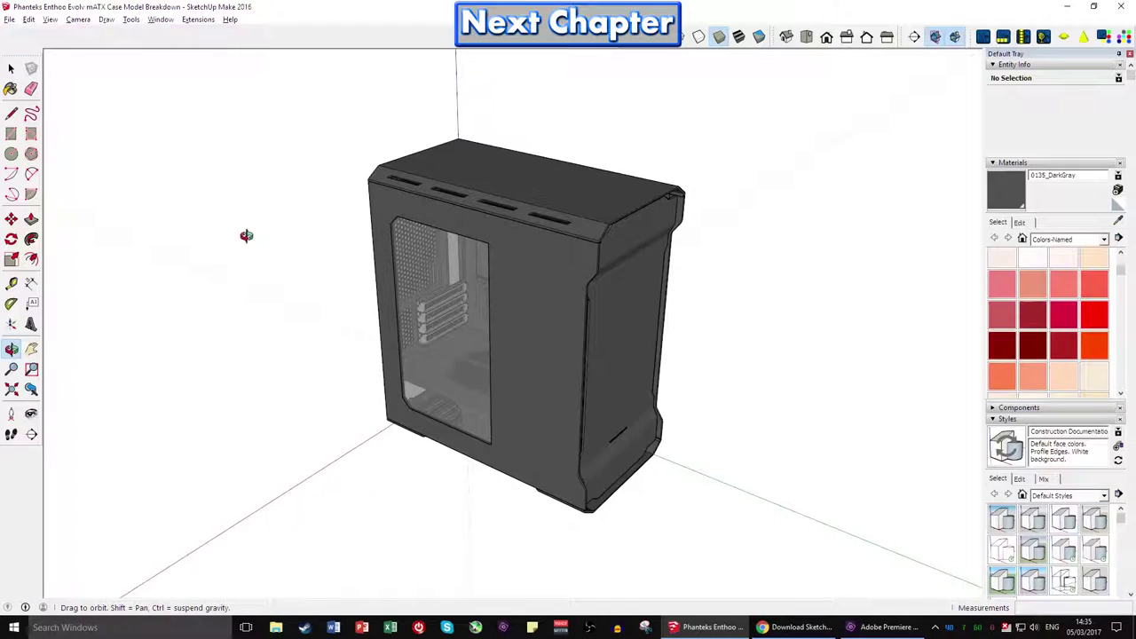
left_click_drag(246, 235, 294, 337)
key("space")
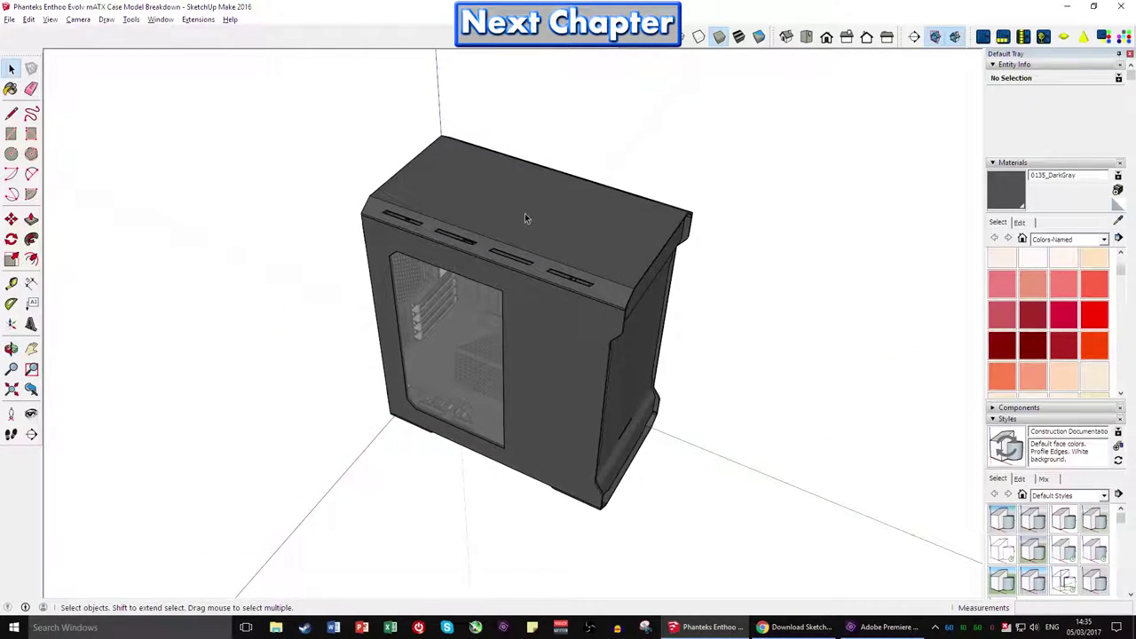
middle_click_drag(677, 485, 190, 500)
middle_click_drag(765, 470, 494, 492)
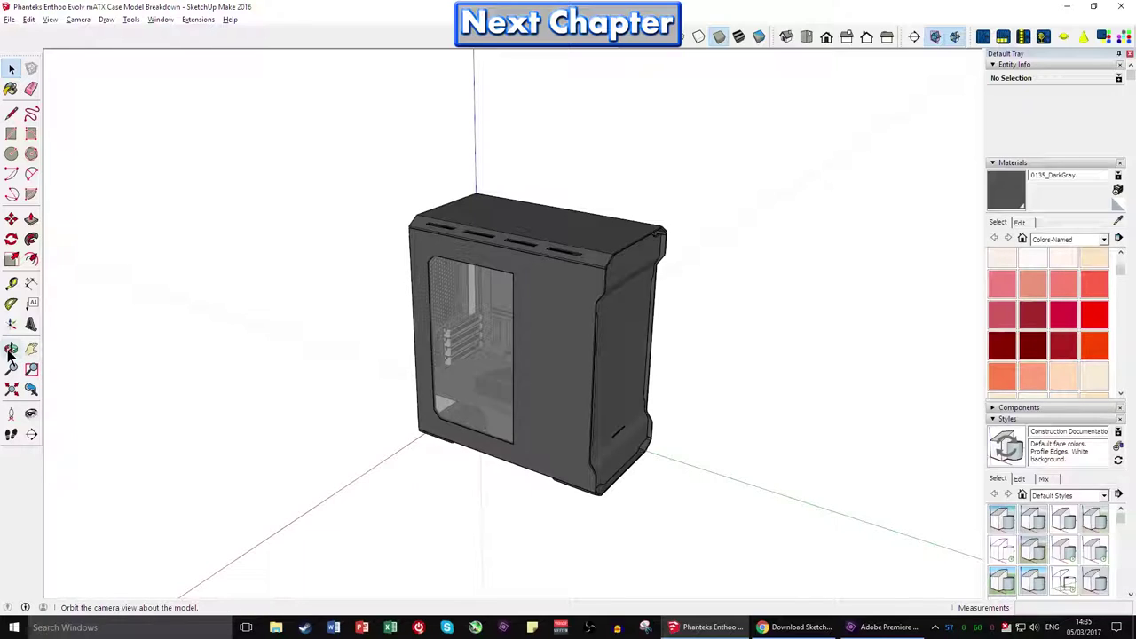
Orbit the case again to look at its back and side panel.
key("o")
key("space")
key("o")
key("space")
key("o")
key("space")
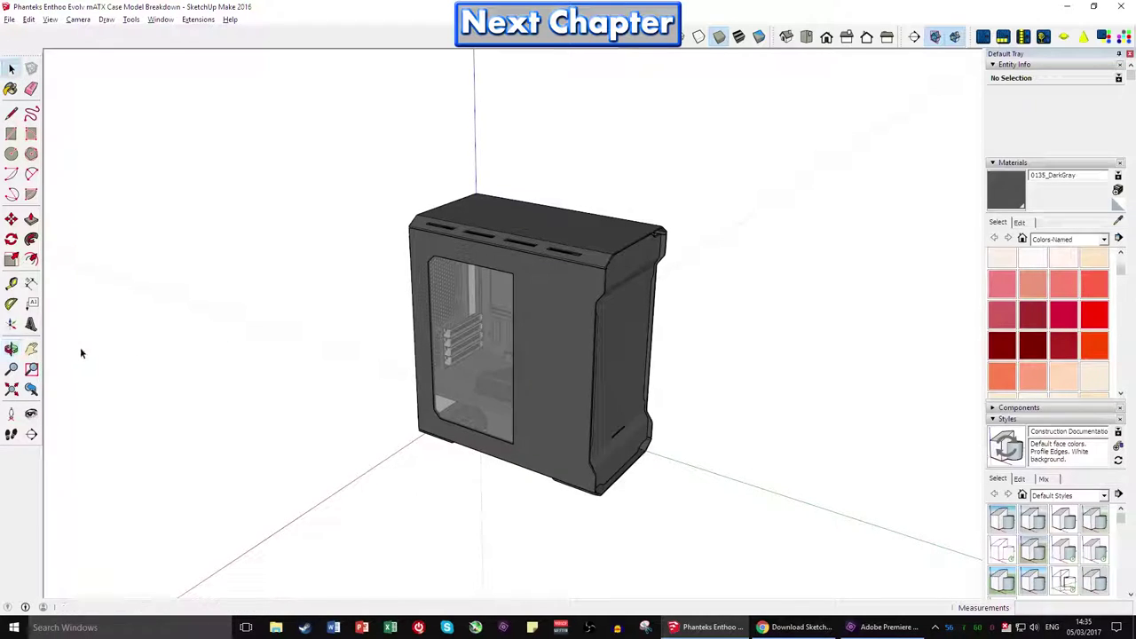
left_click(11, 349)
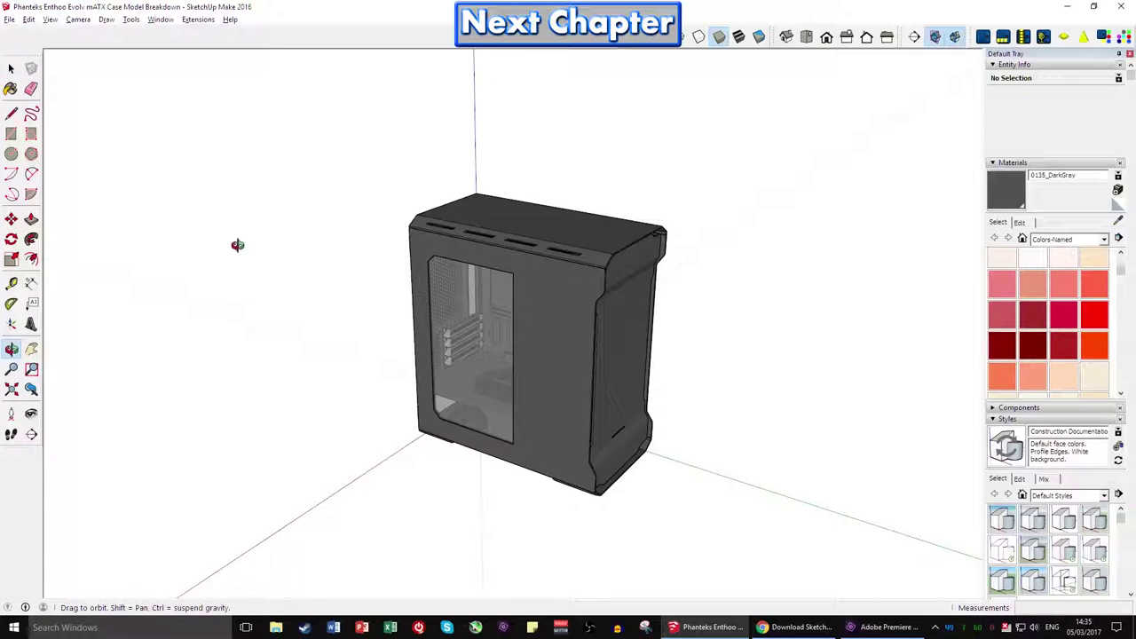
left_click_drag(239, 251, 571, 286)
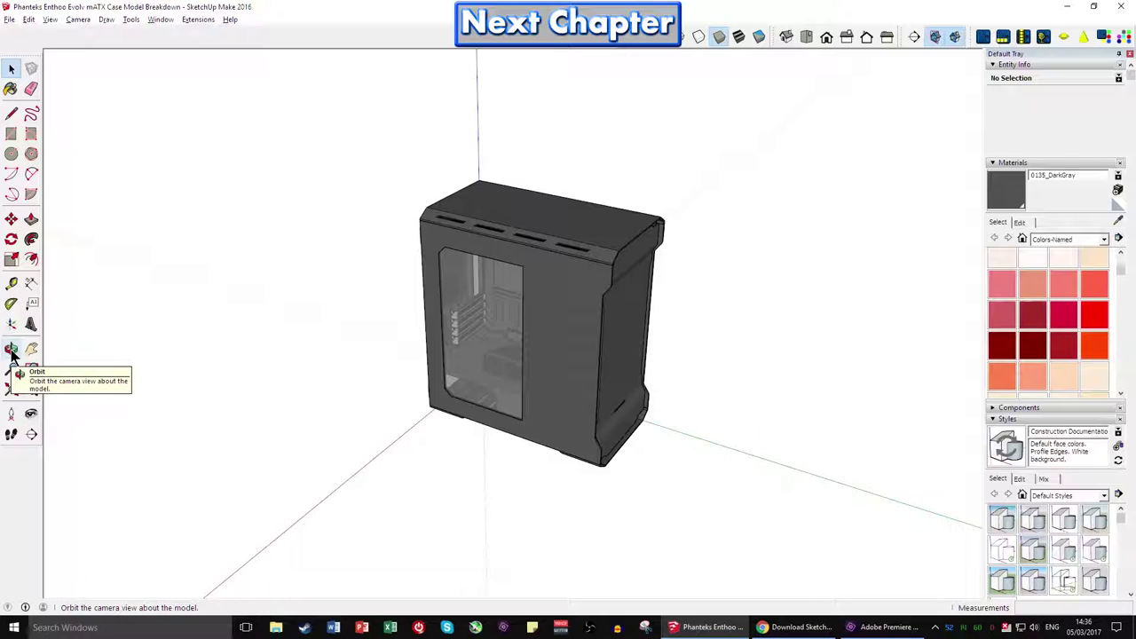
Swing past the rear panel and settle on the clear side window facing the viewer.
key("o")
left_click_drag(223, 245, 781, 267)
left_click_drag(481, 265, 605, 265)
mouse_move(133, 285)
left_mouse_down()
mouse_move(317, 302)
mouse_move(600, 299)
left_mouse_up()
left_click_drag(296, 318, 399, 323)
key("space")
middle_click_drag(346, 300, 295, 243)
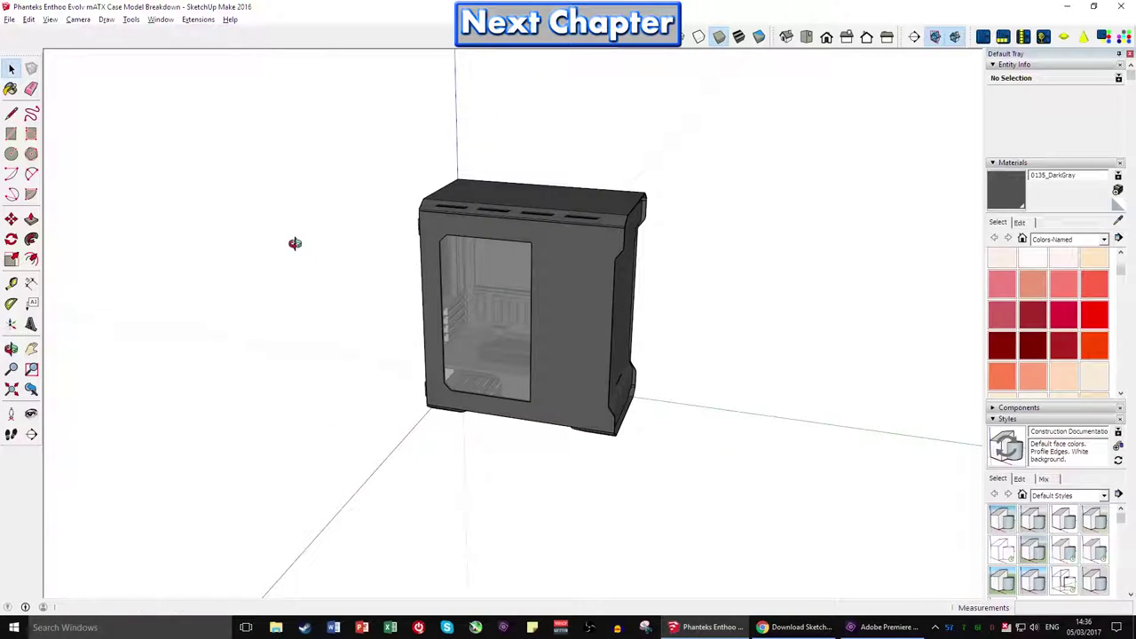